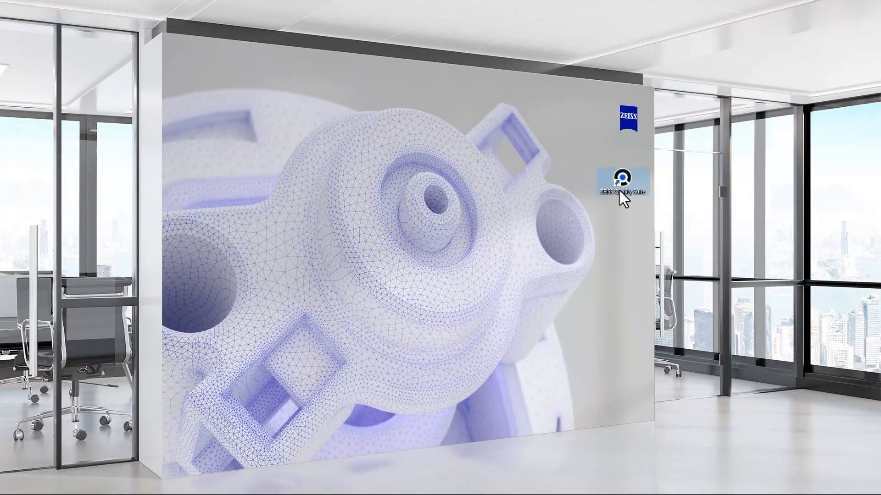
Launch ZEISS Quality Suite, start its welcome tour and go to the account login.
double_click(621, 181)
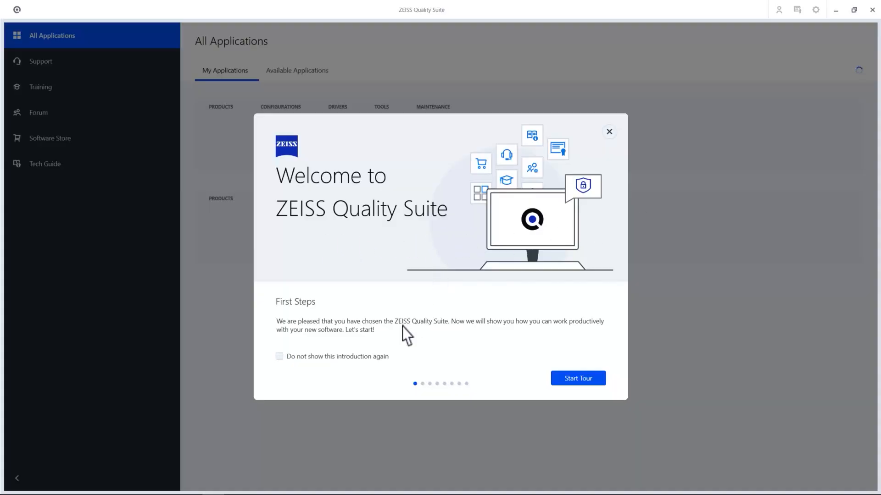
left_click(566, 381)
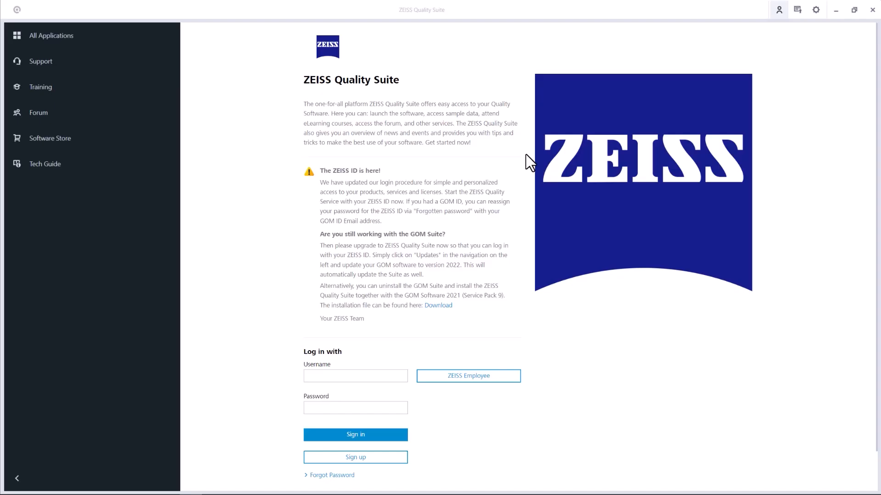
left_click(782, 12)
left_click(799, 26)
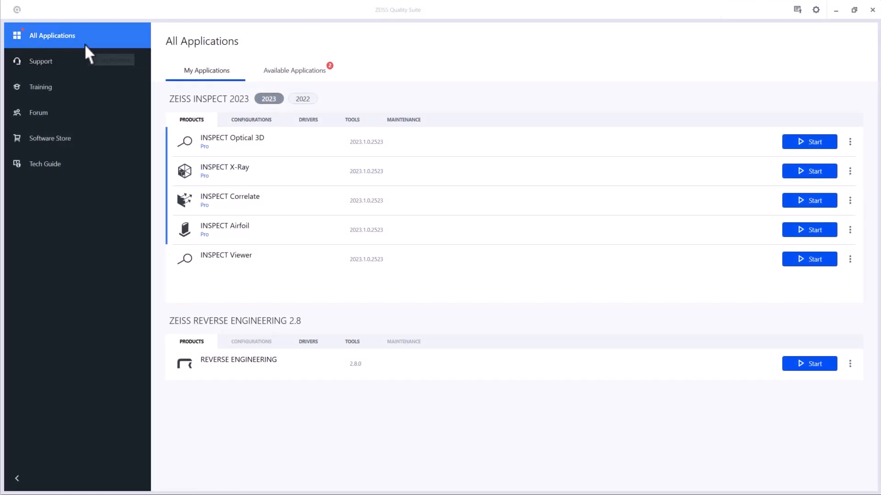
Examine the INSPECT Correlate details among the available applications and return to the installed applications.
left_click(274, 72)
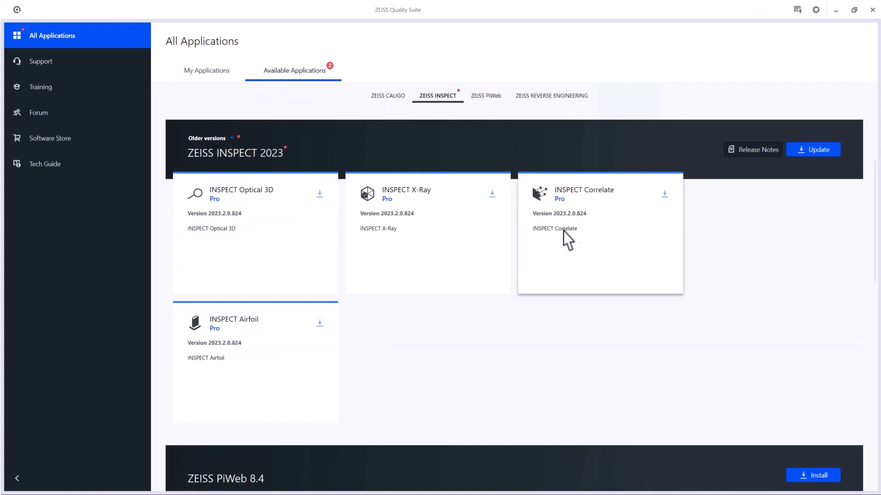
left_click(599, 241)
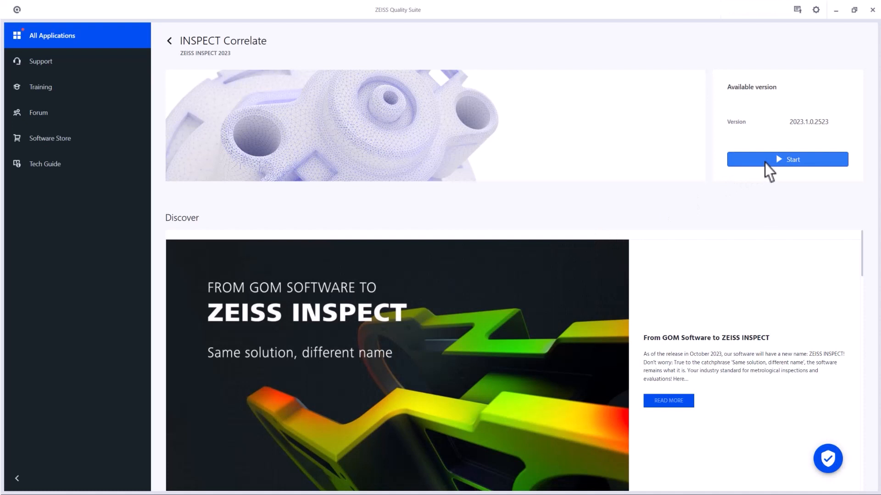
left_click(170, 41)
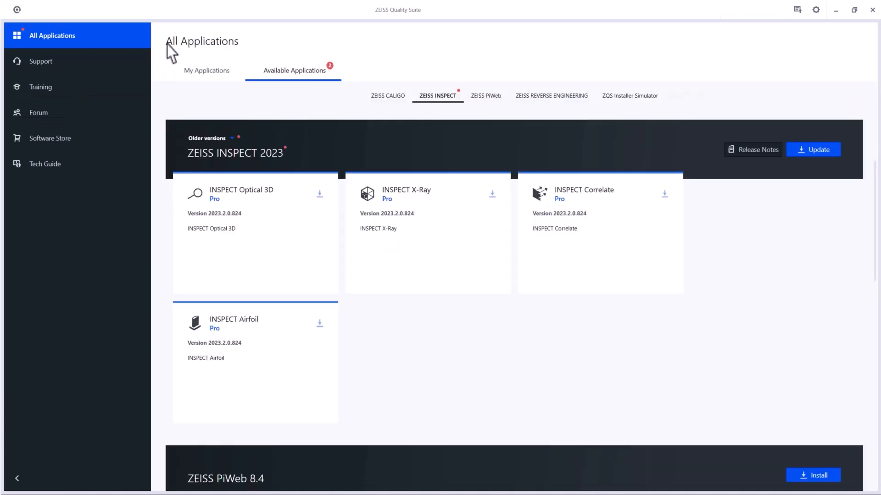
left_click(205, 70)
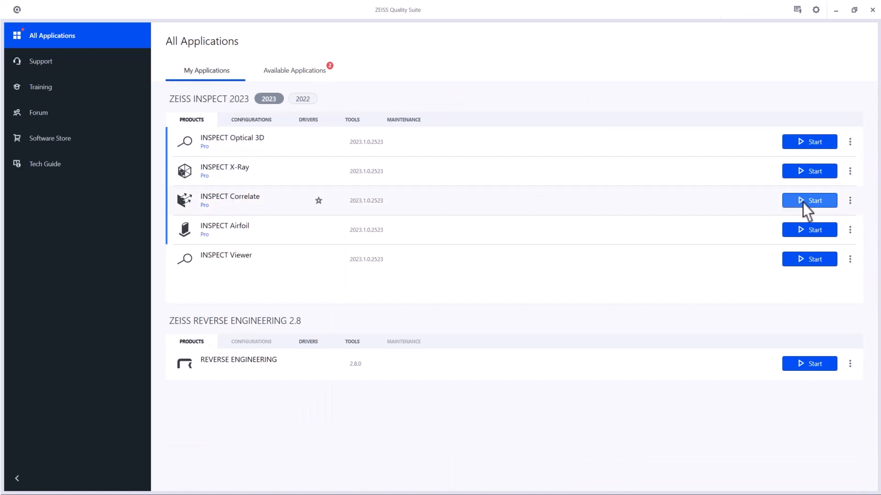
Mark INSPECT Correlate 2023 as a favourite and launch it.
left_click(319, 202)
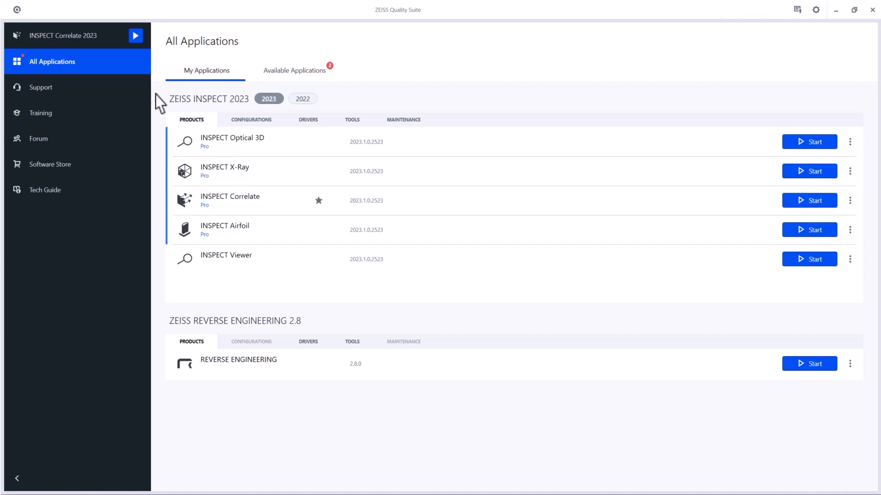
left_click(132, 37)
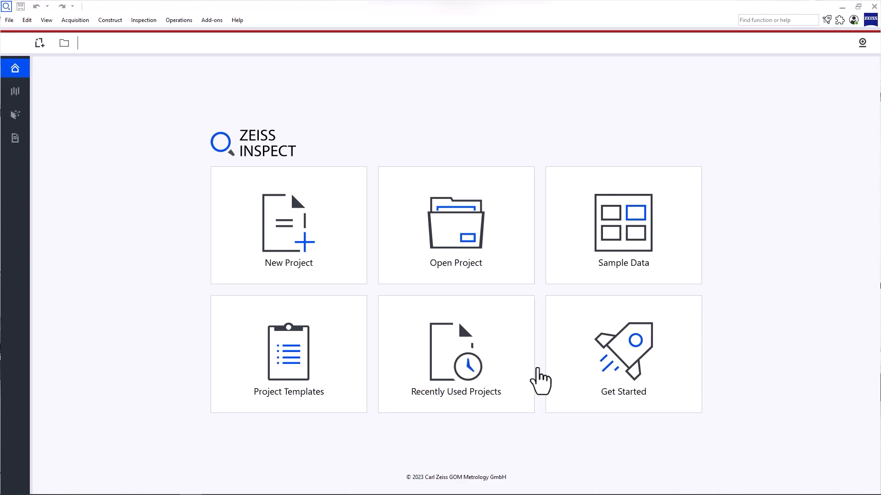
Look at the Get Started resources, close them and open the recently used project 01_UI_GOM_Testing_Object_Component.
left_click(626, 371)
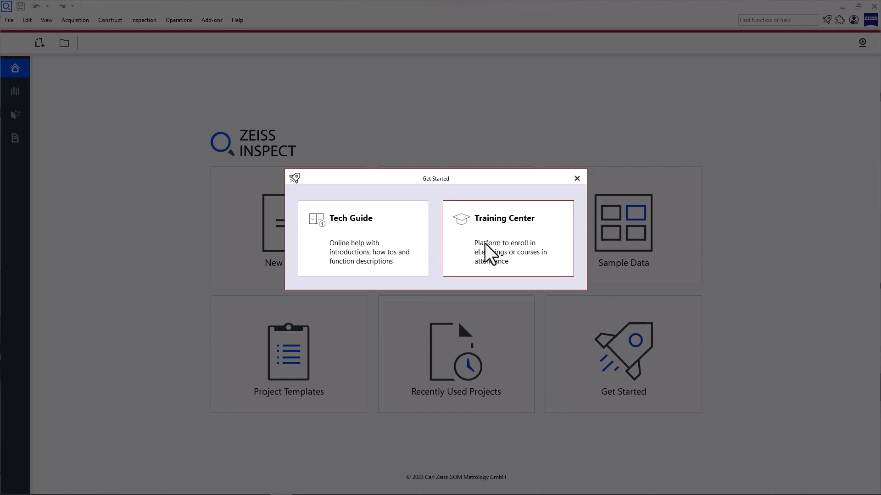
left_click(577, 179)
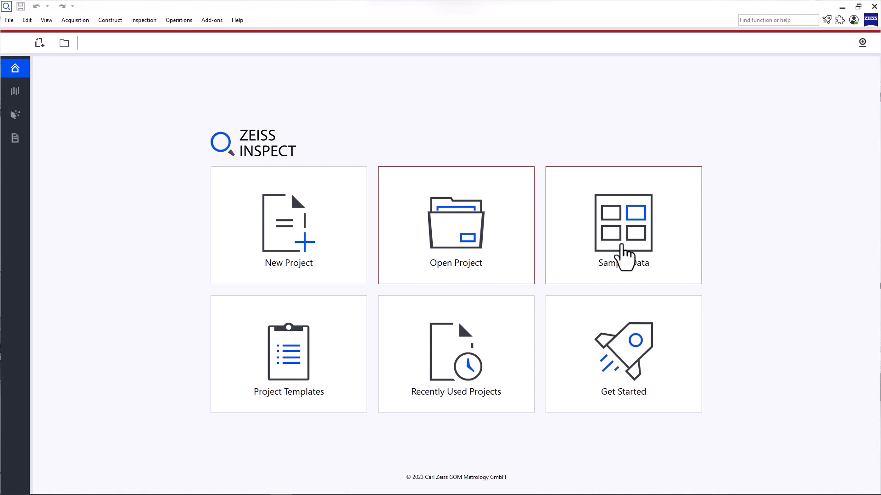
left_click(509, 346)
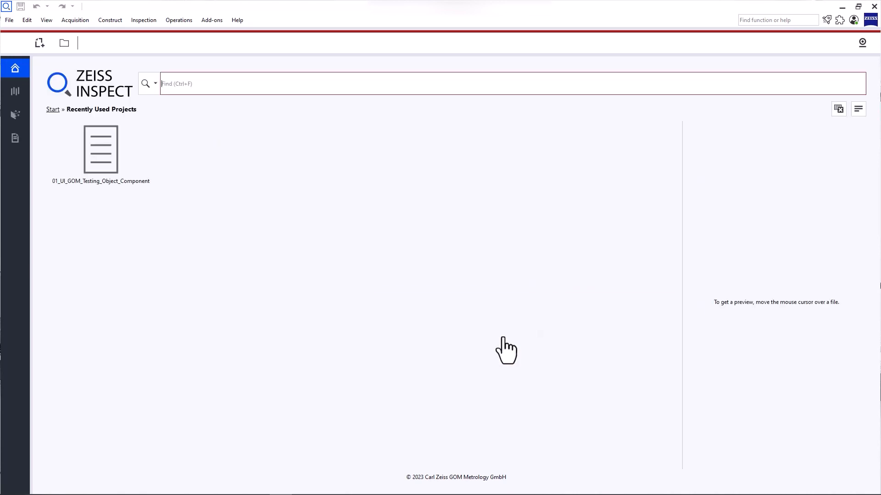
left_click(105, 157)
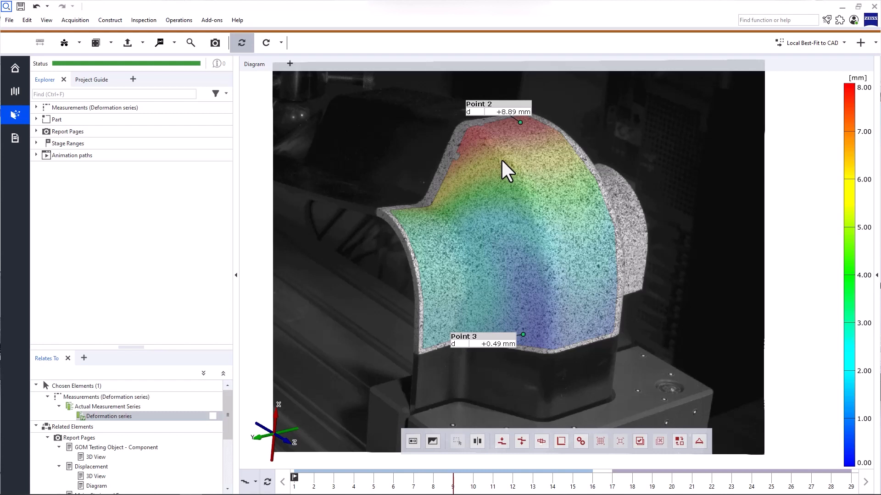
Examine the coloured displacement surface by rotating, zooming and panning the 3D view.
left_click_drag(501, 158, 489, 228)
scroll(481, 219, "up", 5)
scroll(480, 218, "down", 5)
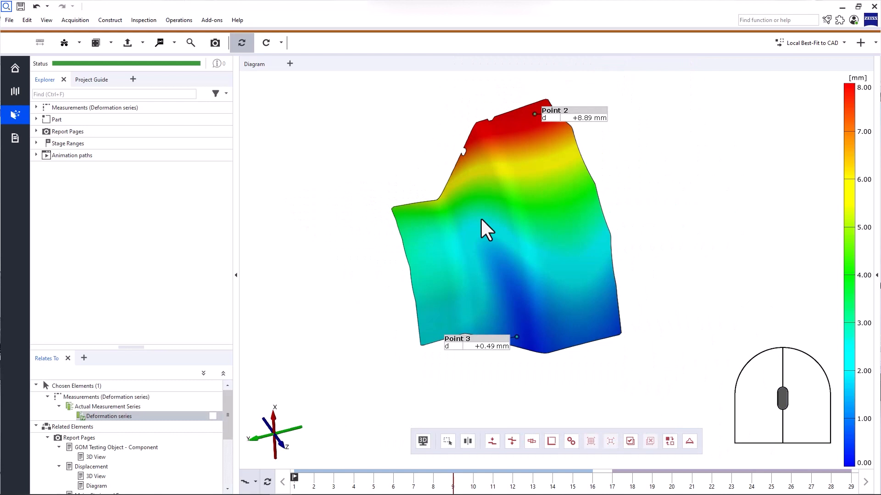
middle_click_drag(480, 218, 502, 224)
left_click_drag(502, 225, 545, 182, "shift")
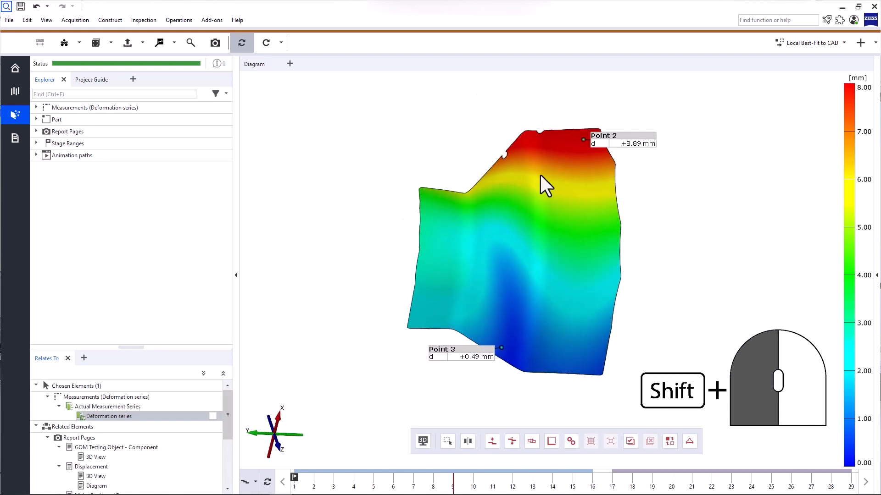
View the component straight along the Z axis and return to an isometric view.
mouse_move(288, 427)
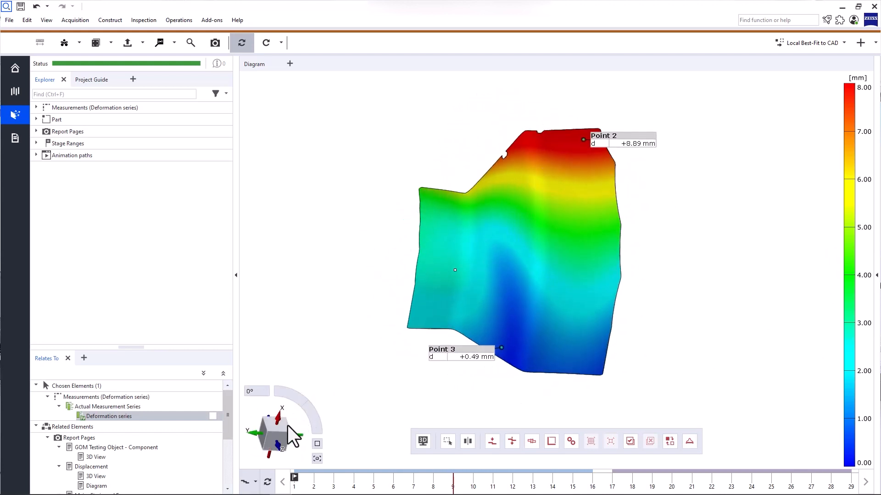
left_click(274, 445)
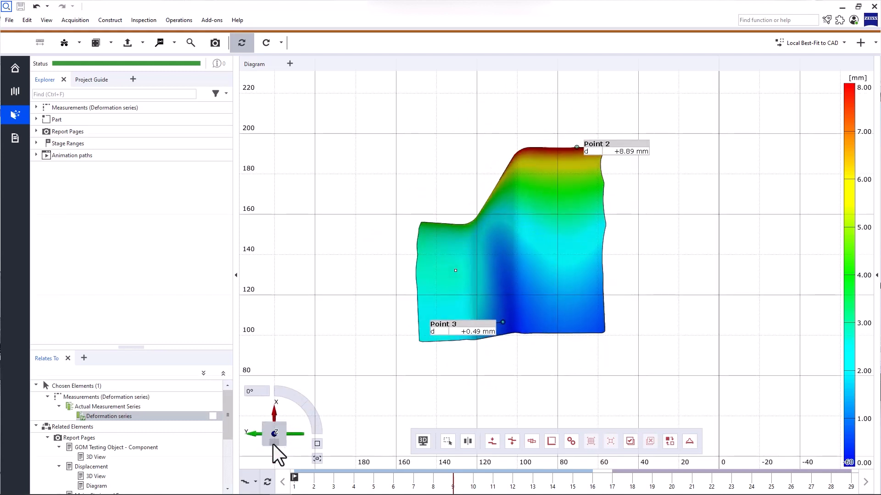
left_click(260, 424)
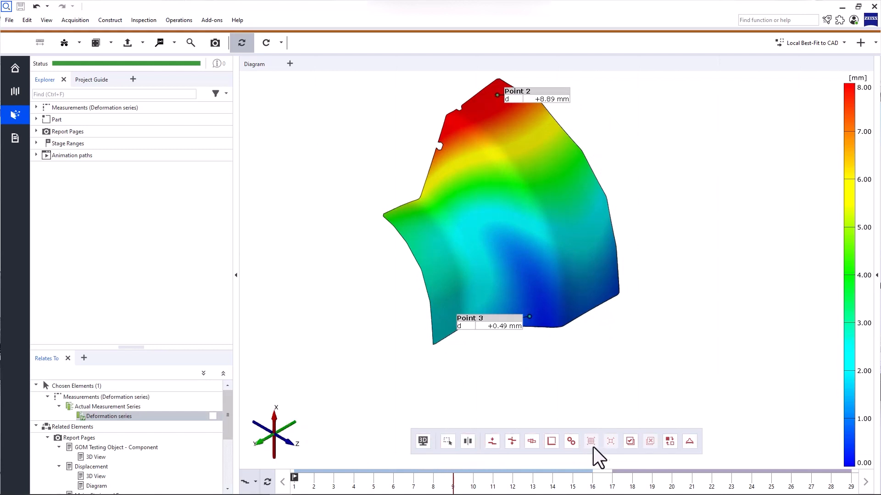
Toggle between the camera image and the 3D view, finishing with the camera image.
left_click(424, 443)
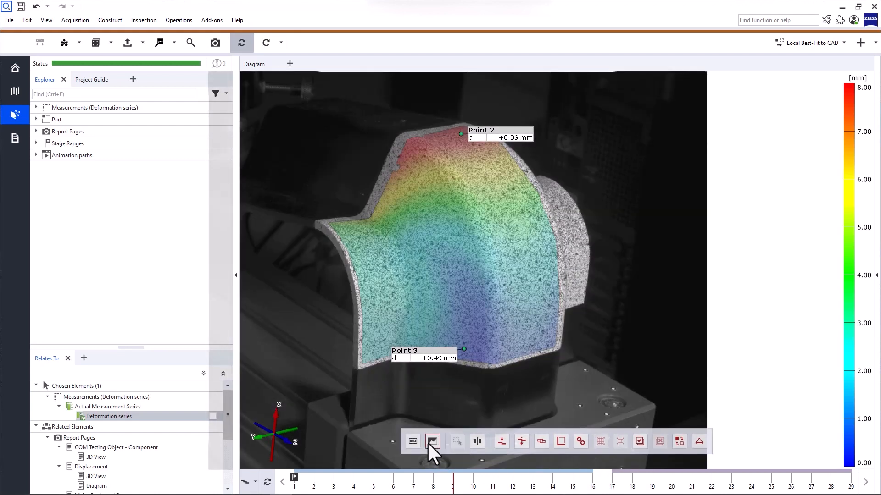
left_click(431, 443)
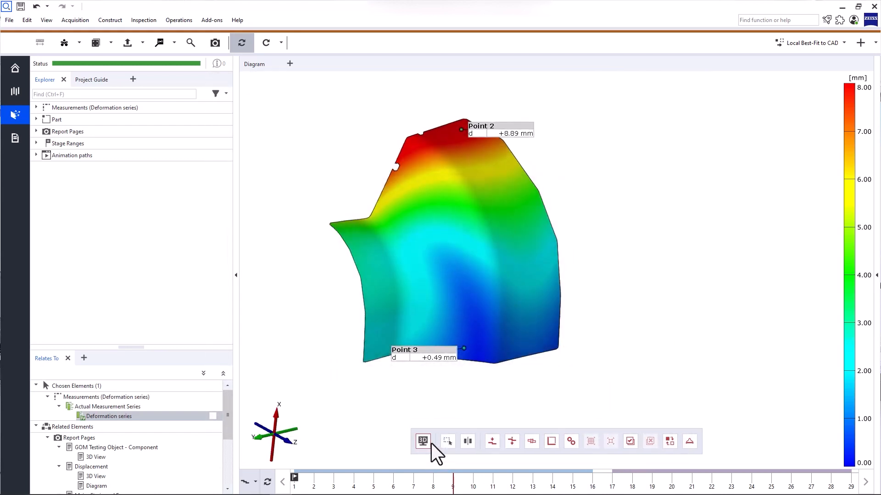
left_click(427, 443)
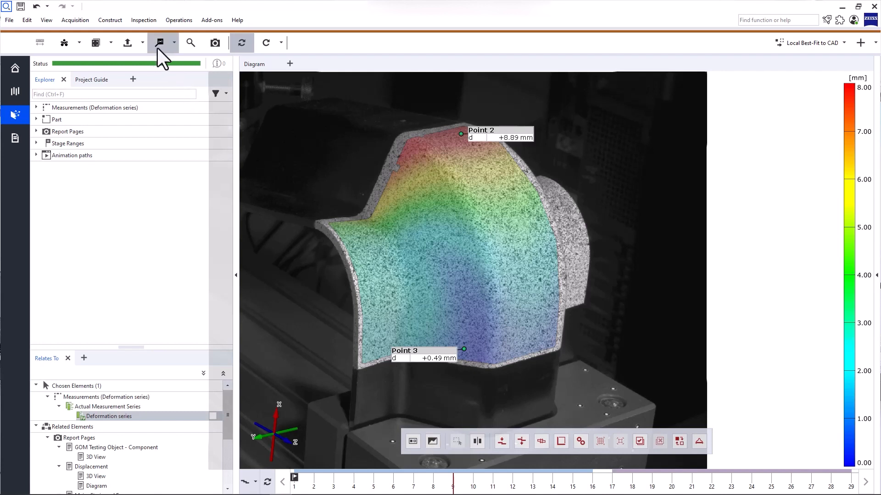
Enable the Major Strain check and disable the Displacement check for Point 2 and Point 3.
left_click(112, 42)
left_click(212, 94)
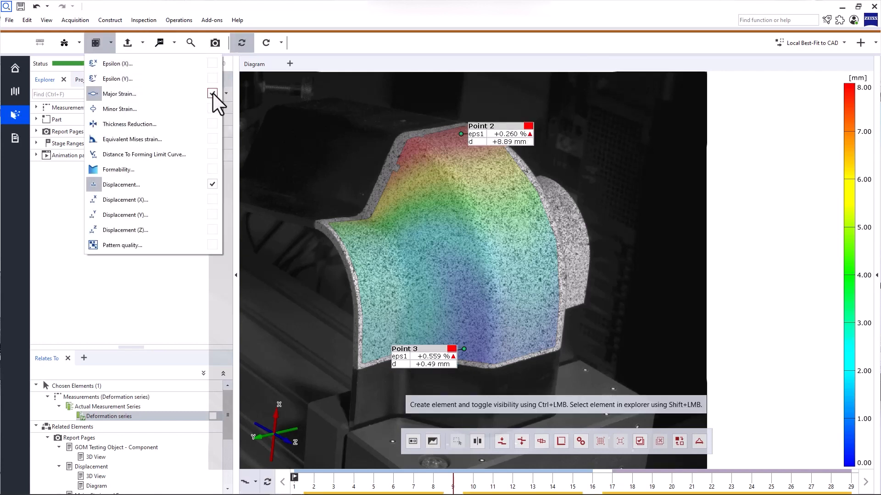
left_click(212, 184)
left_click(350, 202)
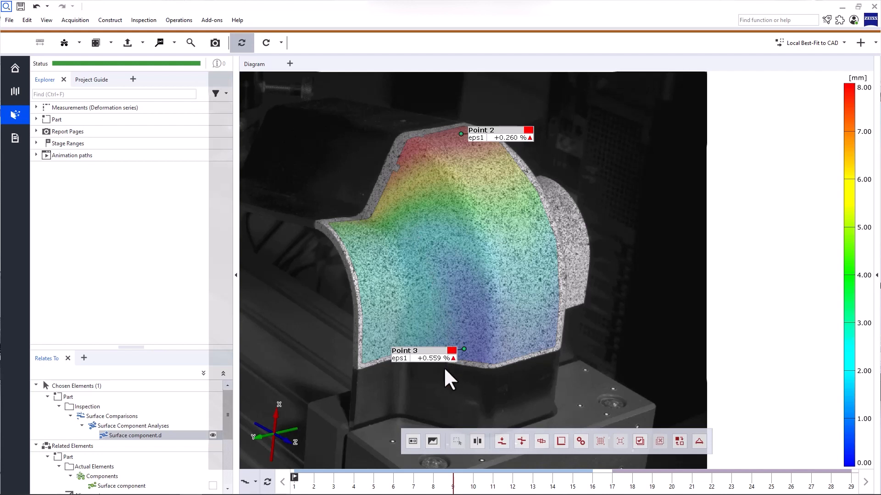
Compare the component in the other camera's image and return to the first camera.
left_click(411, 442)
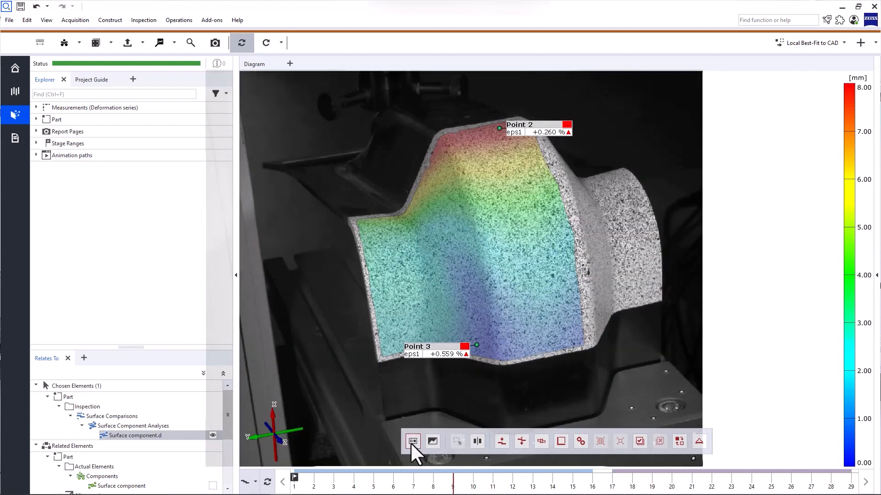
left_click(410, 442)
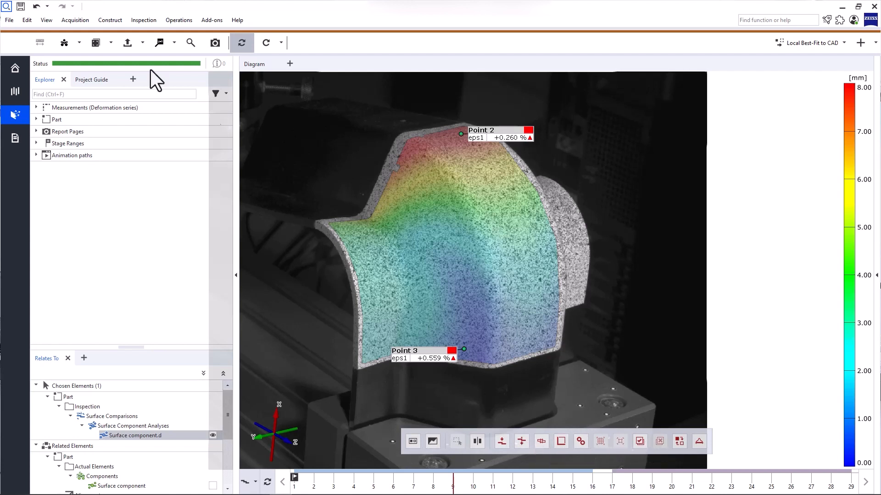
Review the available 3D selection commands, including the main and geometry-based selections, without applying any.
left_click(27, 21)
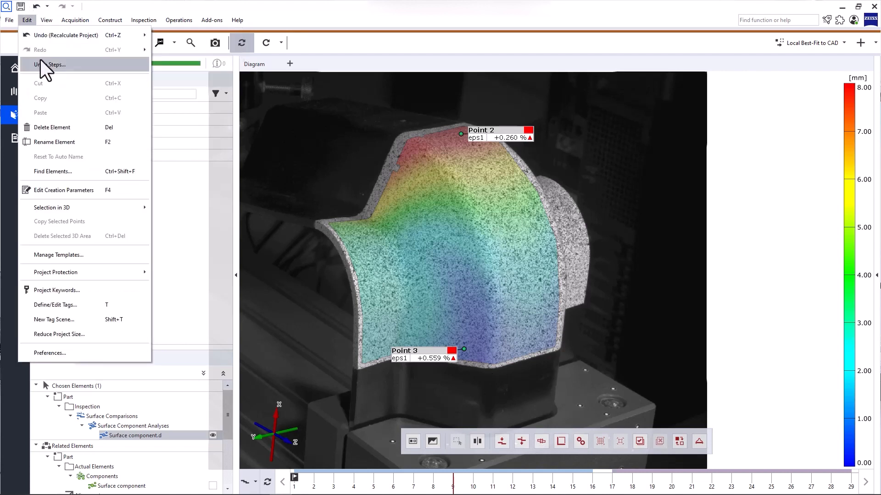
mouse_move(69, 207)
mouse_move(170, 208)
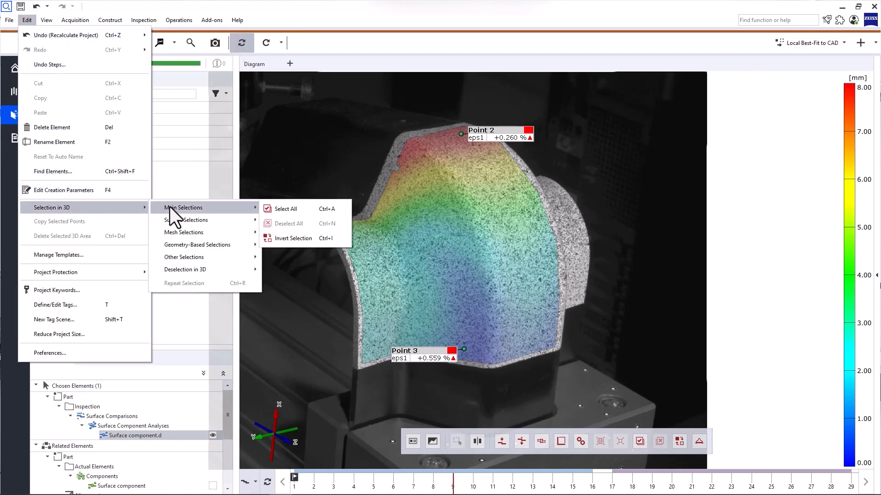
mouse_move(213, 244)
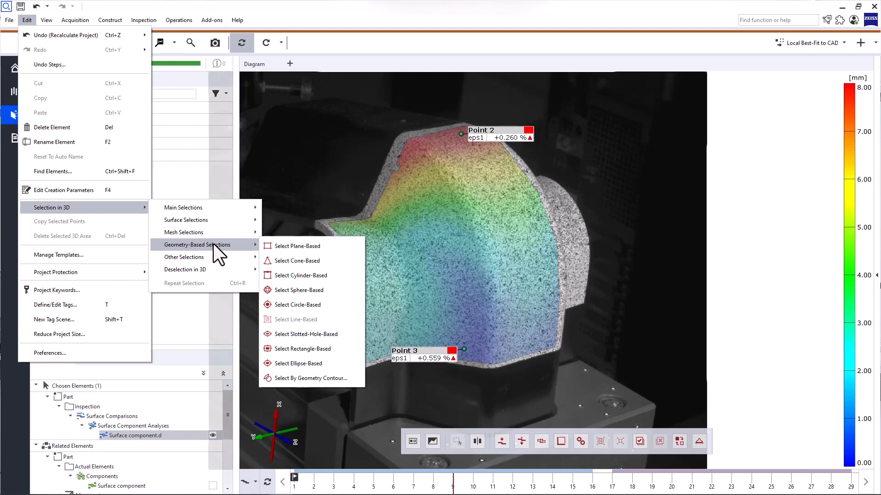
mouse_move(280, 274)
left_mouse_down()
mouse_move(376, 285)
mouse_move(496, 335)
mouse_move(499, 431)
mouse_move(508, 442)
mouse_move(577, 441)
left_mouse_up()
left_click_drag(582, 441, 439, 399)
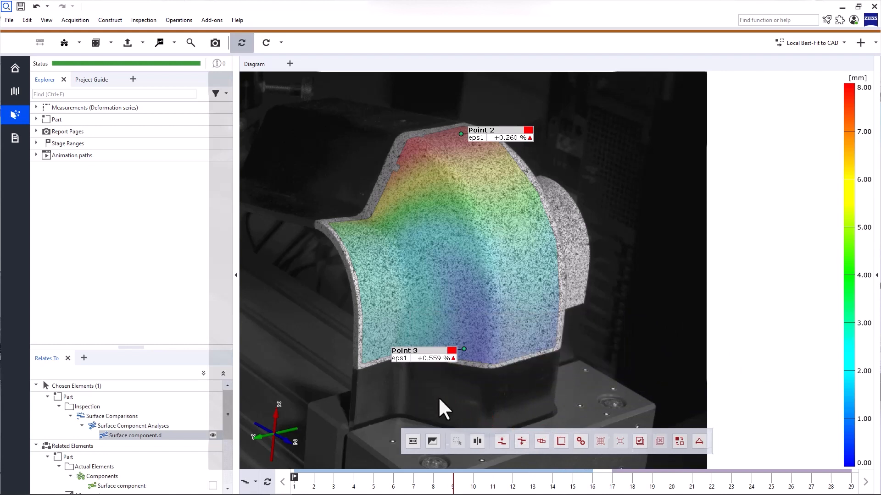
right_click(723, 242)
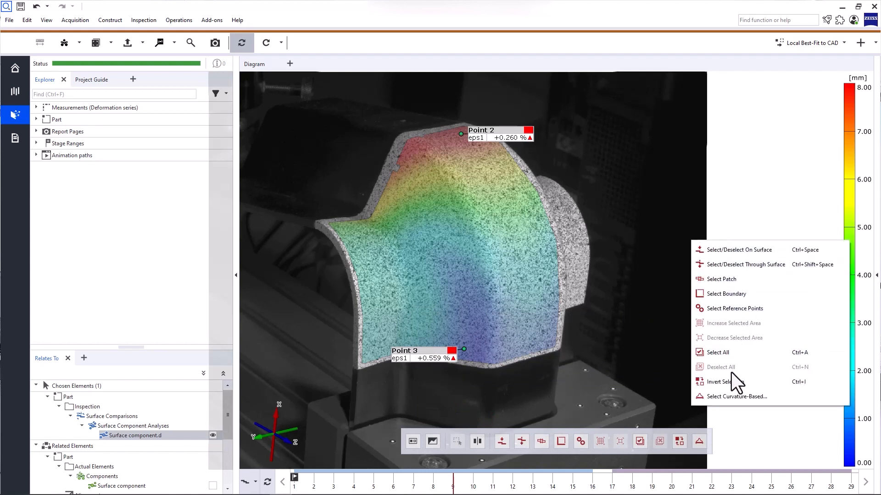
left_click(733, 409)
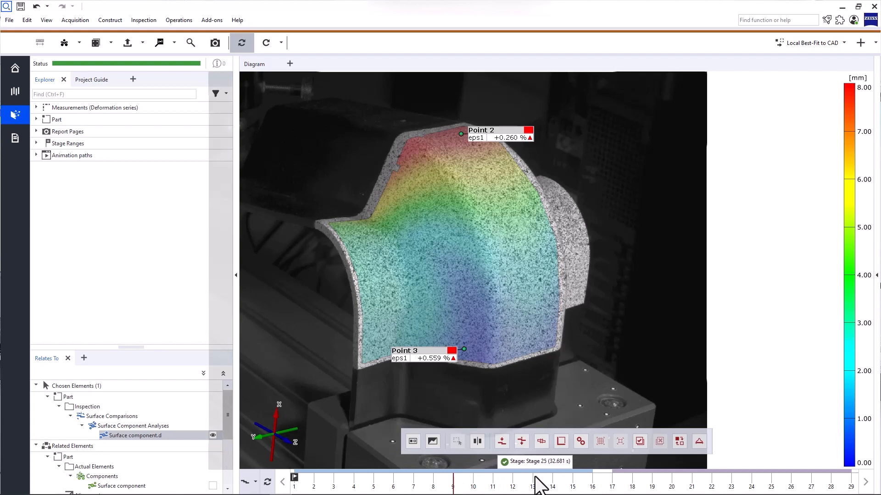
Display the deformation results at stage 13 and at stage 25 of the timeline.
left_click(295, 485)
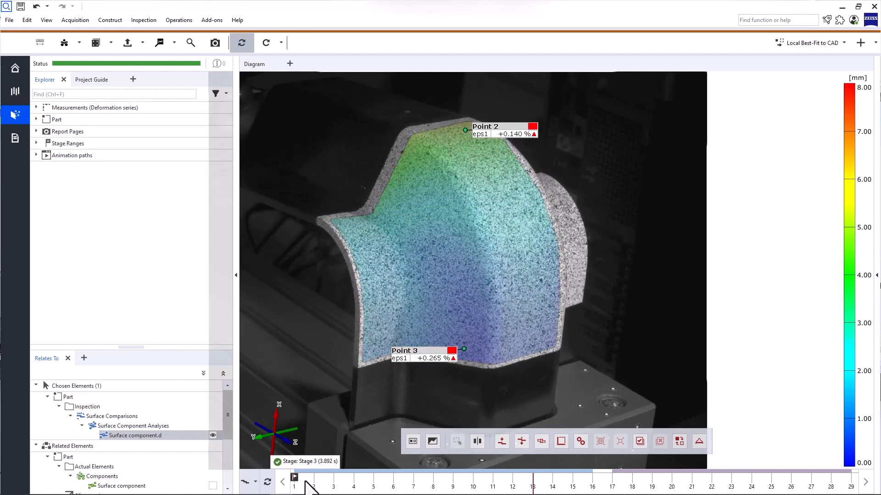
left_click(772, 487)
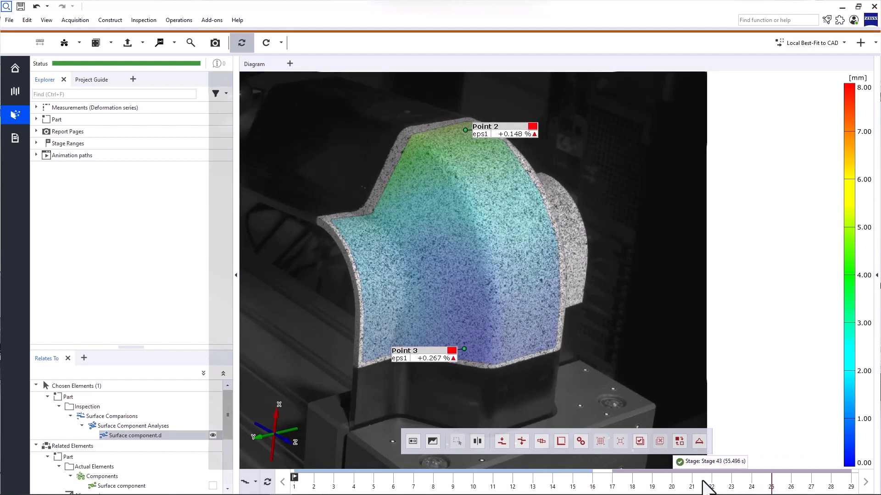
Review the timeline's display options for labelling stages by index, time or name.
right_click(673, 477)
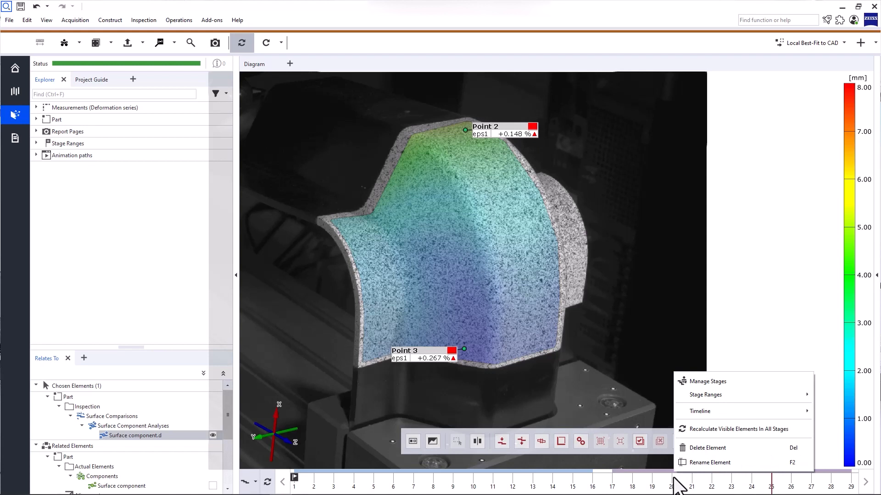
mouse_move(730, 414)
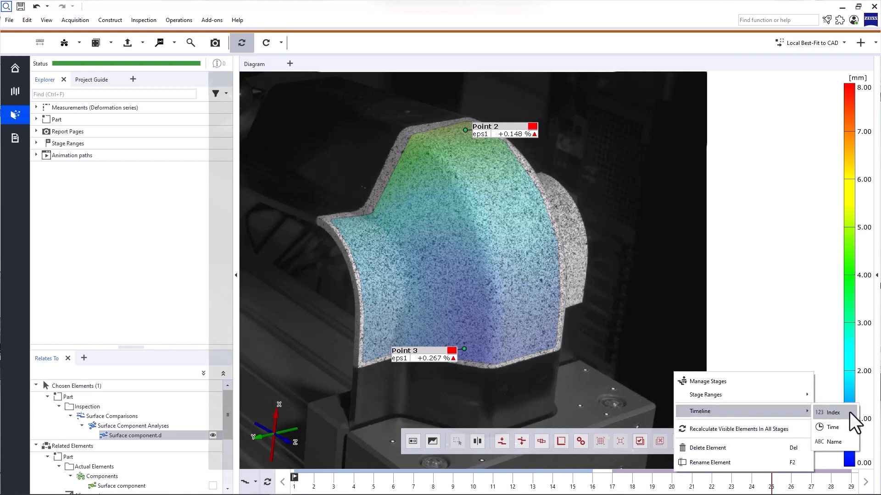
left_click(849, 442)
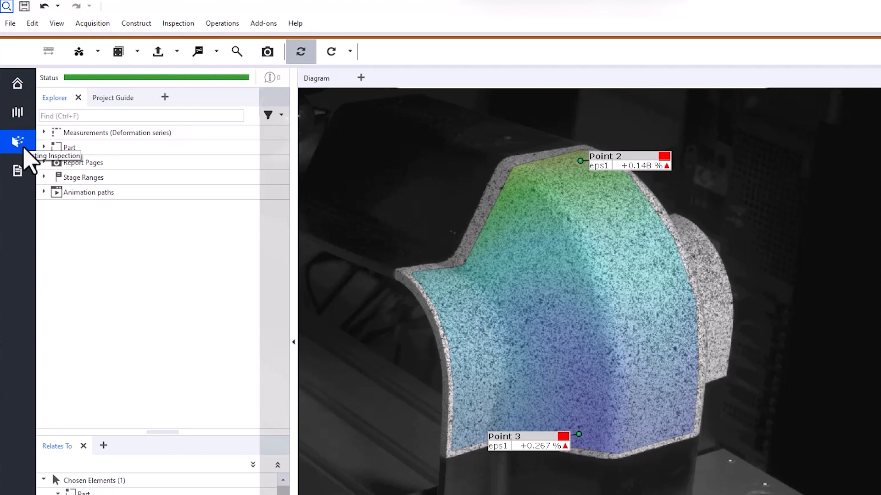
Look at the report workspace and the home workspace, returning to the testing inspection workspace after each.
left_click(25, 173)
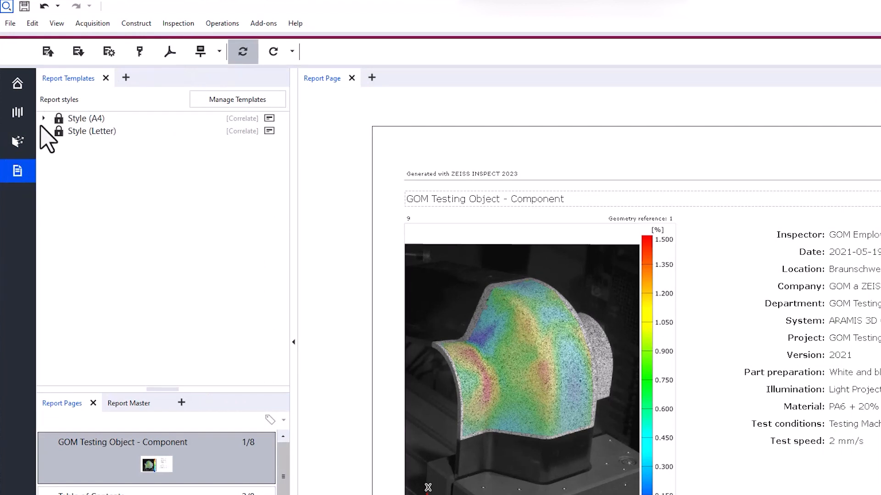
left_click(19, 144)
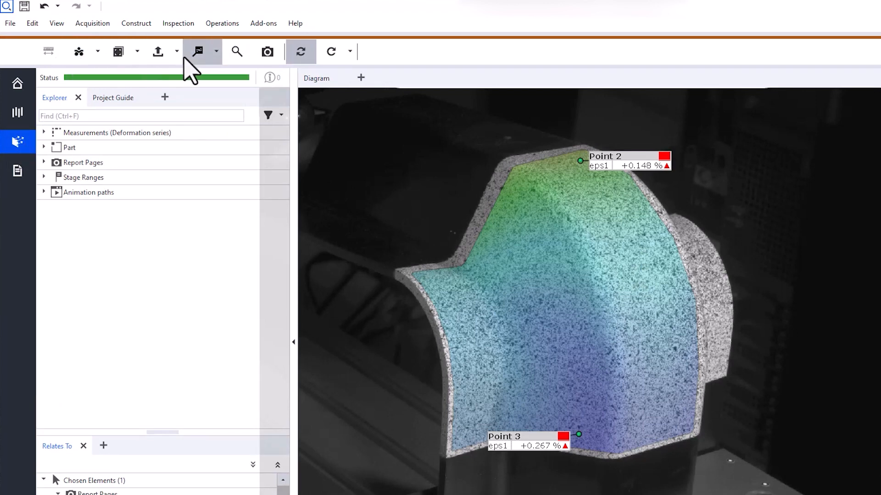
left_click(18, 84)
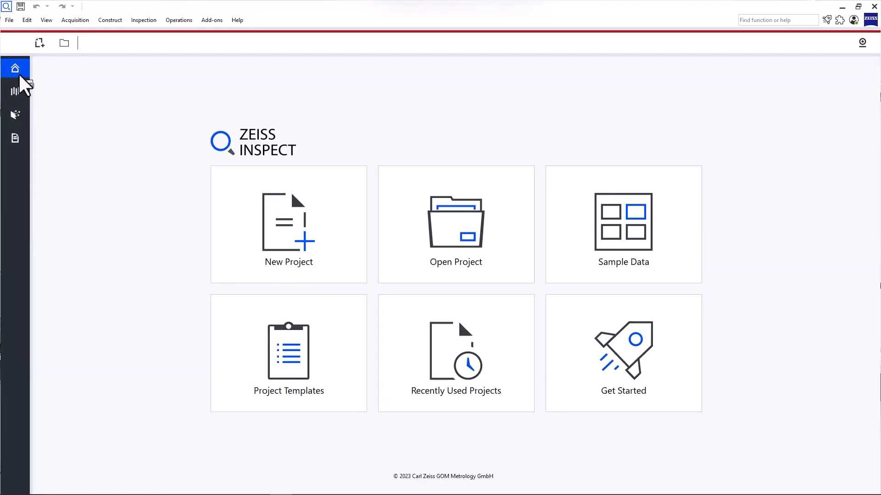
left_click(19, 116)
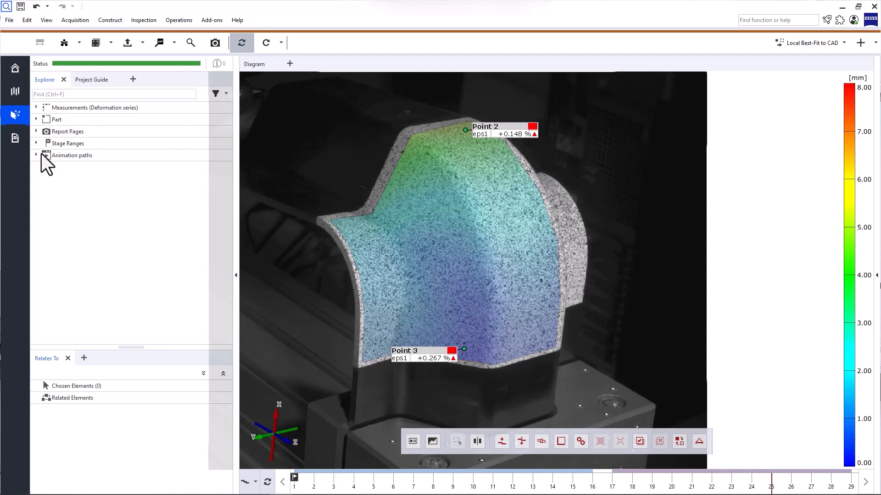
Expand the Measurements (Deformation series), Part and Report Pages categories in the explorer.
left_click(36, 108)
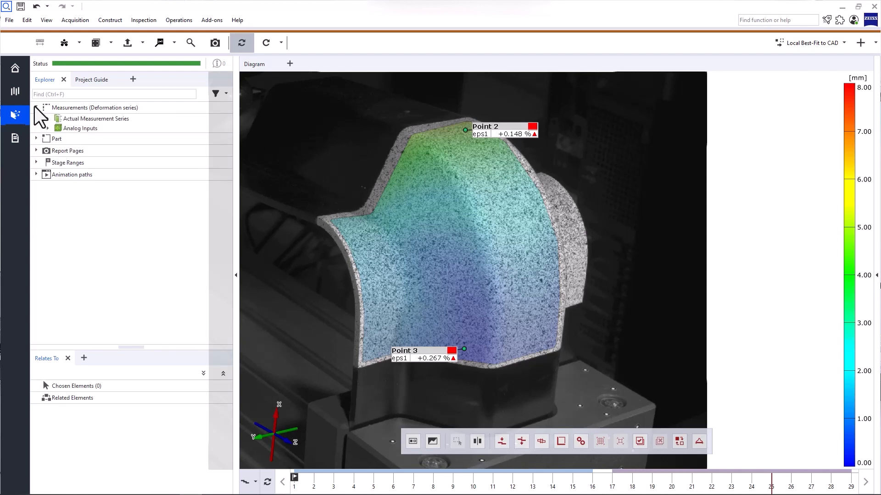
left_click(37, 139)
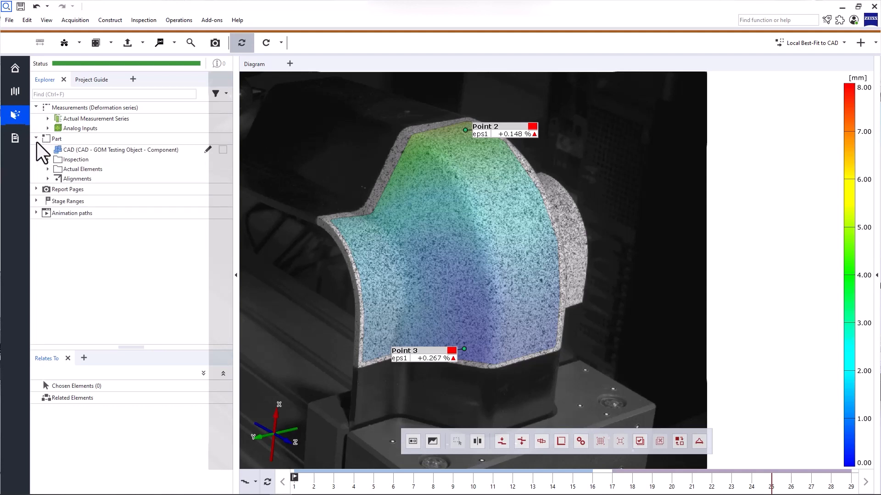
left_click(36, 189)
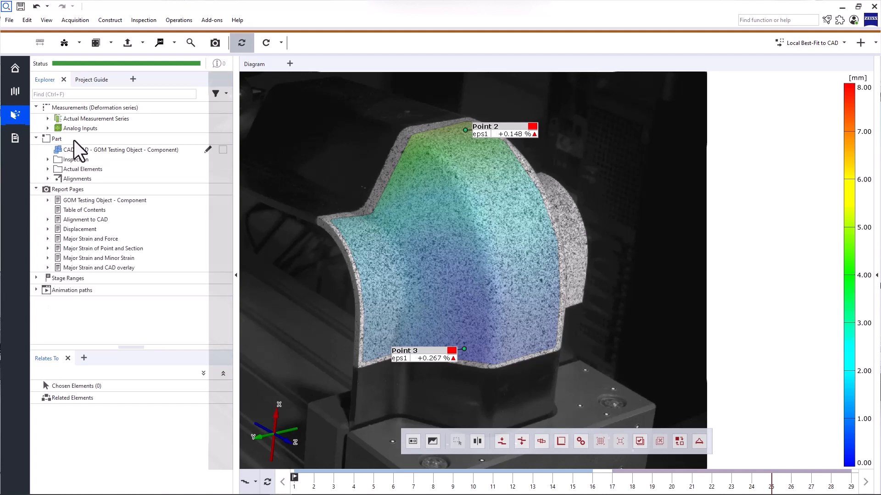
Select the Part, its CAD, Actual Elements and Inspection in turn, expanding the Actual Elements and Inspection folders.
left_click(97, 139)
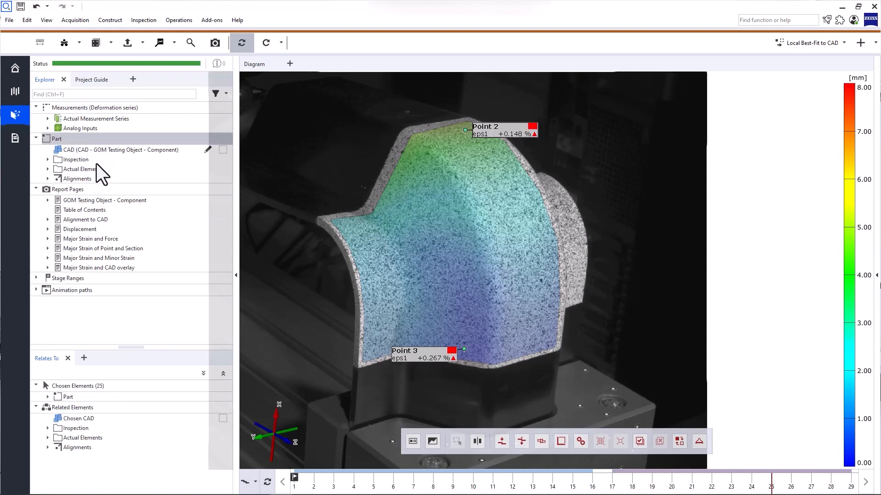
left_click(102, 151)
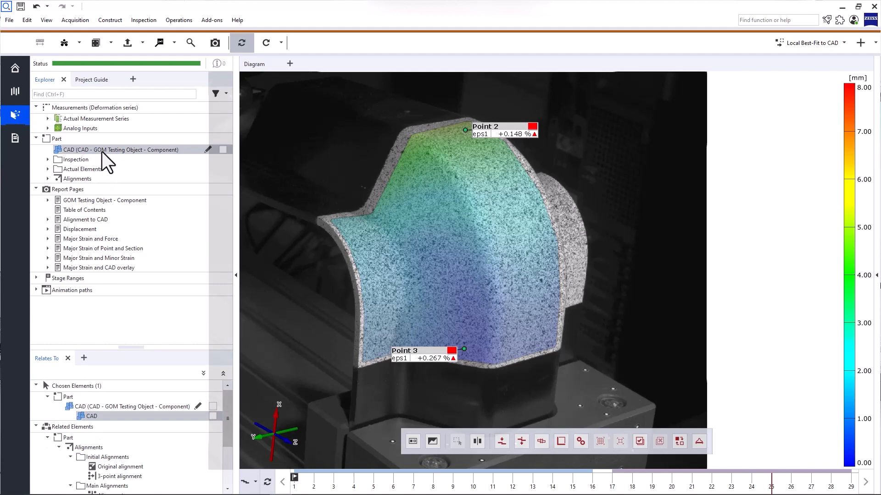
left_click(47, 169)
left_click(119, 169)
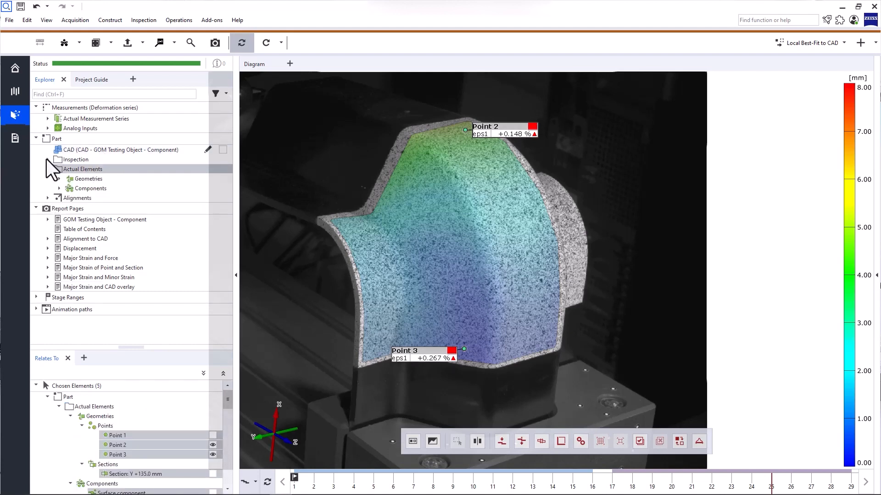
left_click(47, 159)
left_click(110, 161)
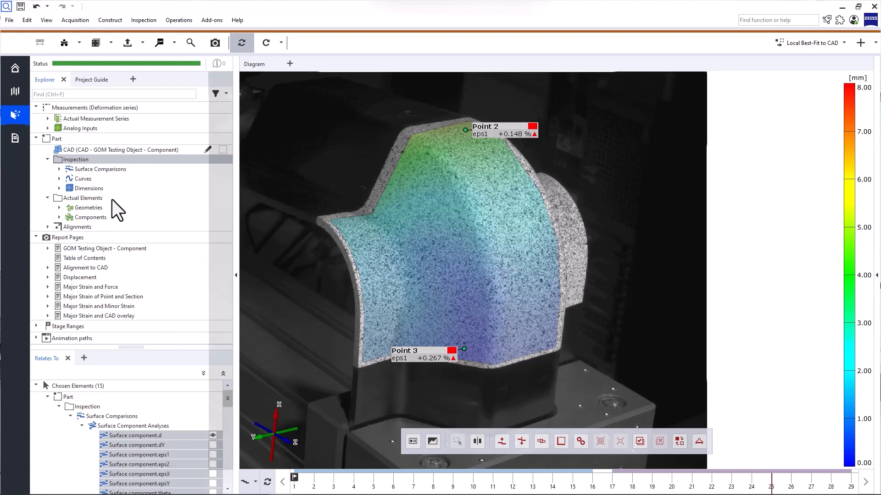
Show the surface component from the Actual Elements exclusively, and switch from the camera image to the 3D view.
left_click(59, 218)
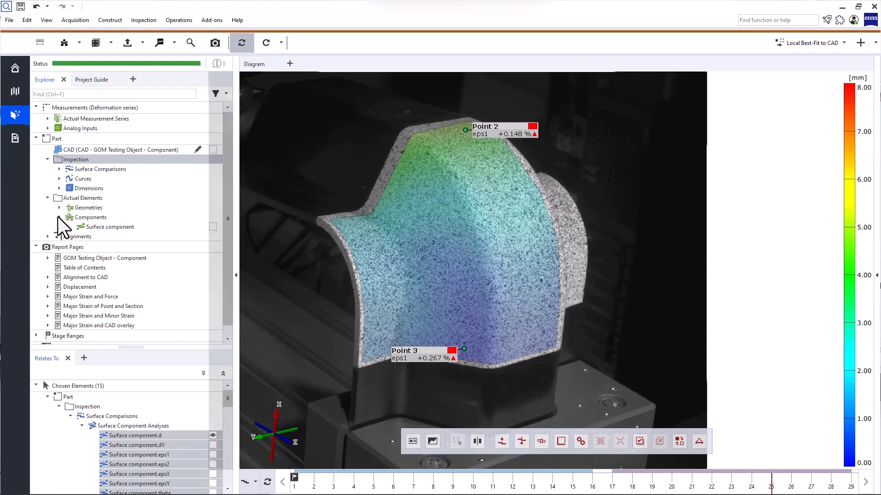
left_click_drag(102, 227, 504, 292)
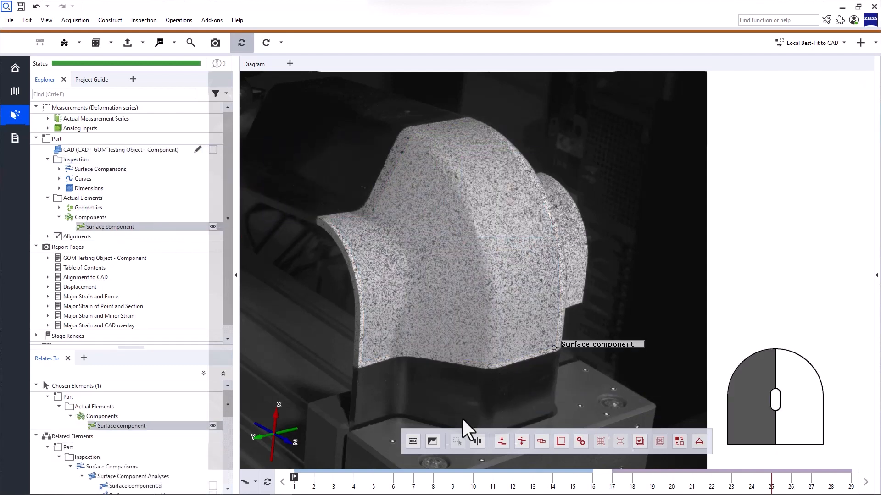
left_click(433, 442)
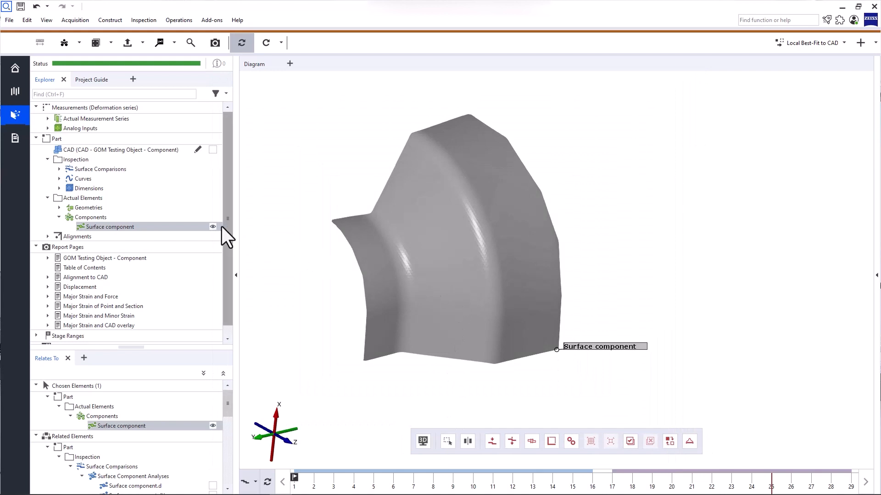
key("e")
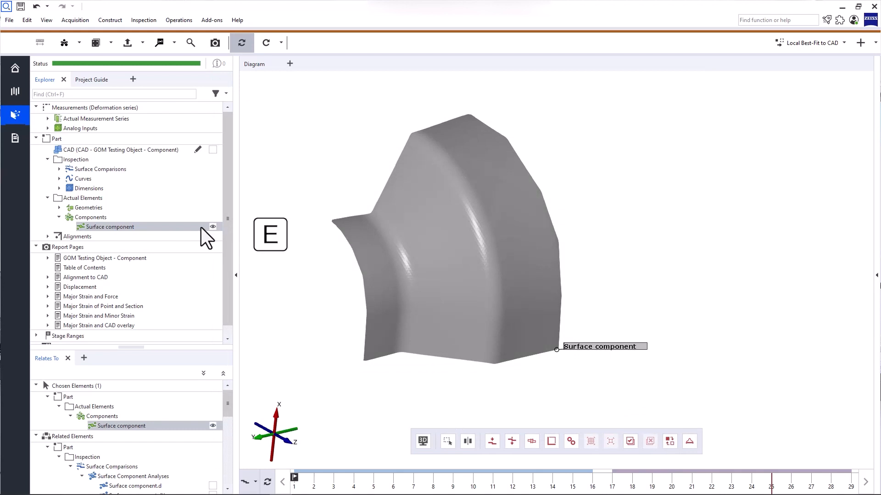
Show the CAD of the GOM Testing Object together with the surface component, and hide it again.
left_click(212, 150)
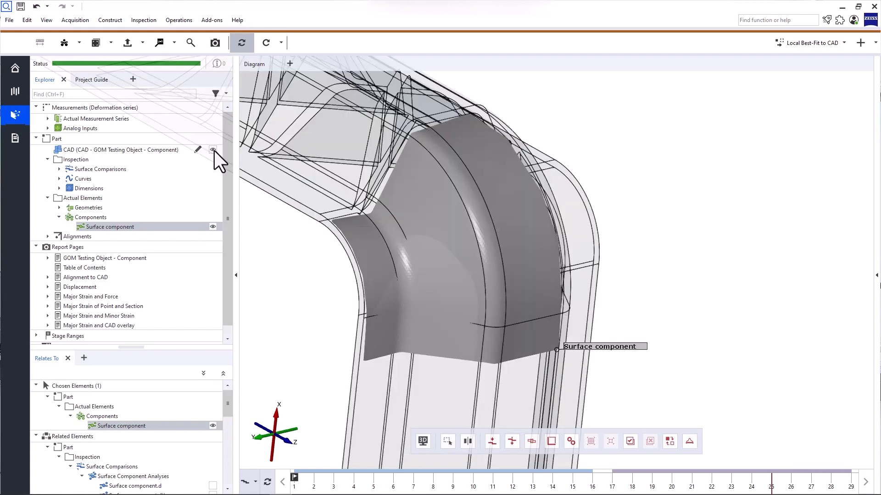
key("v")
left_click(213, 150)
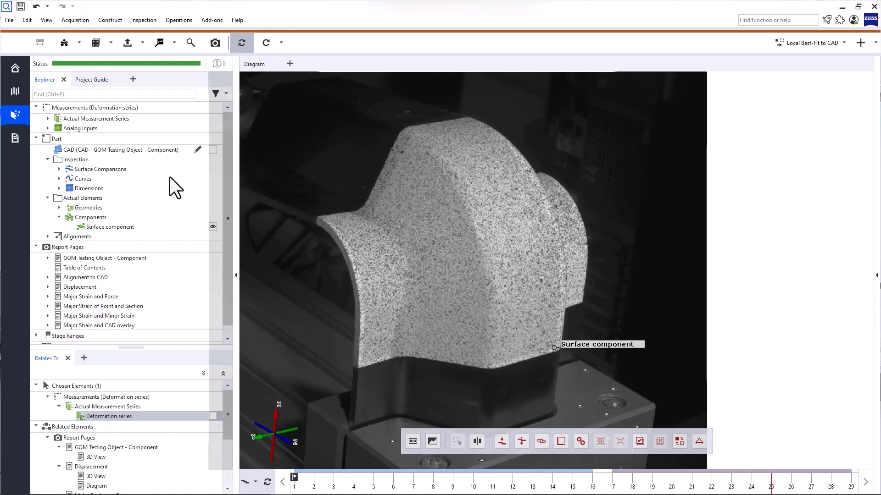
Detach the Project Guide into a floating window and add an Alignments tab to it.
mouse_move(82, 81)
left_mouse_down()
mouse_move(91, 124)
mouse_move(47, 146)
mouse_move(582, 175)
mouse_move(816, 210)
mouse_move(534, 108)
mouse_move(499, 79)
left_mouse_up()
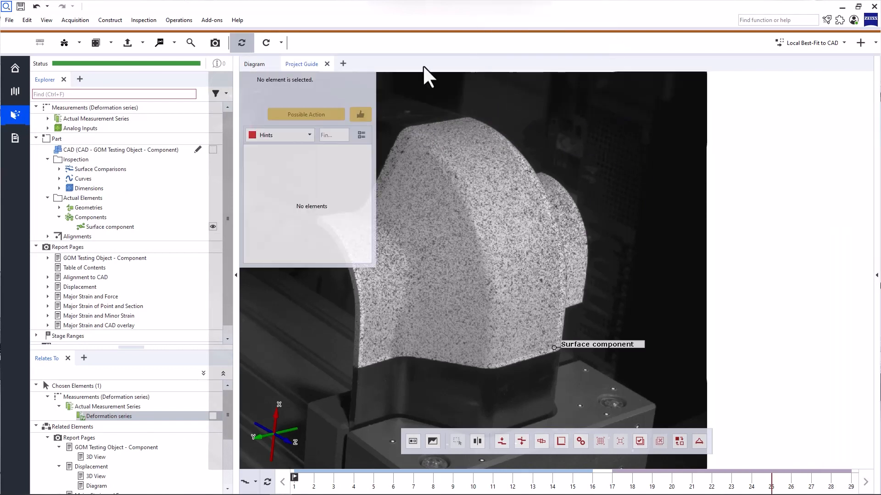
left_click_drag(295, 62, 501, 191)
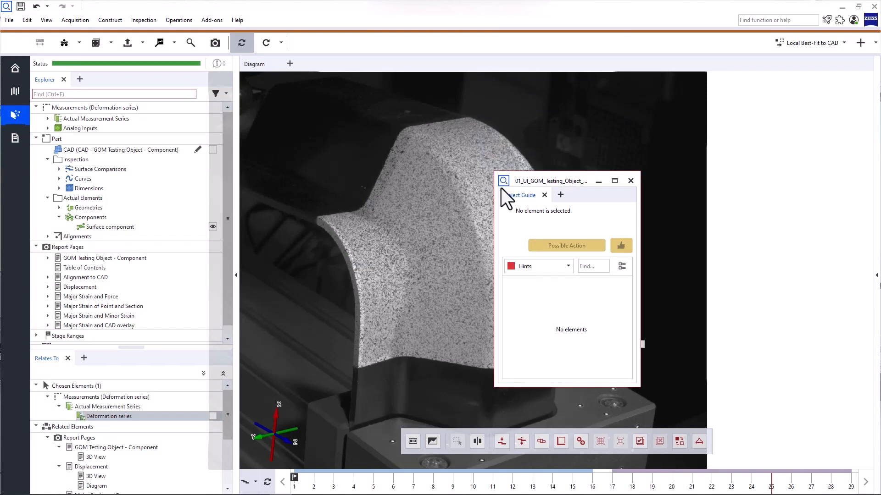
left_click(561, 197)
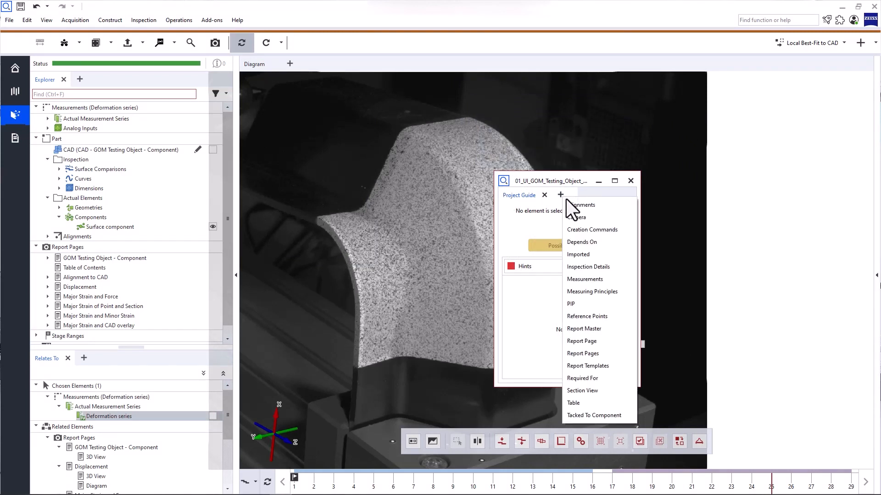
left_click(571, 202)
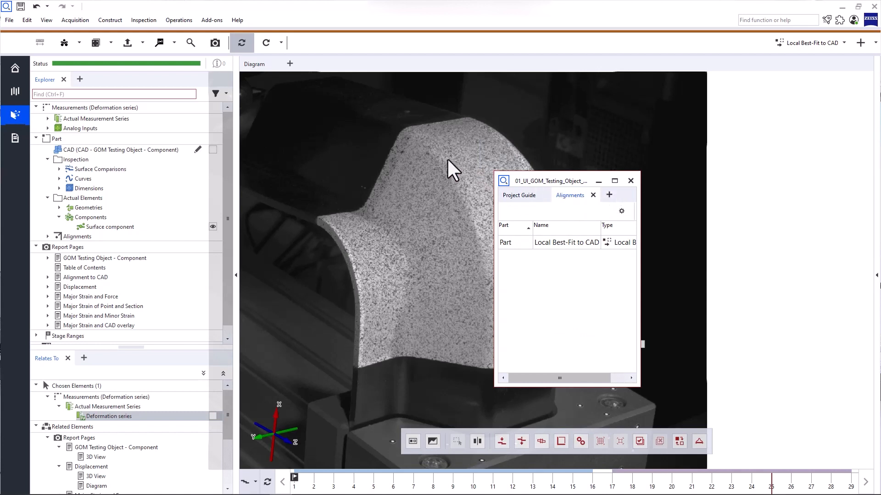
Reset all workspaces to their default screen setup.
left_click(48, 23)
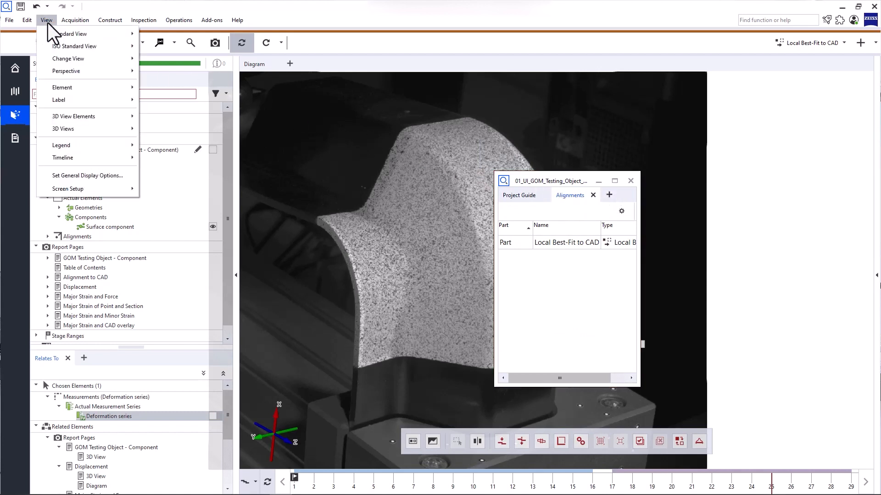
mouse_move(107, 187)
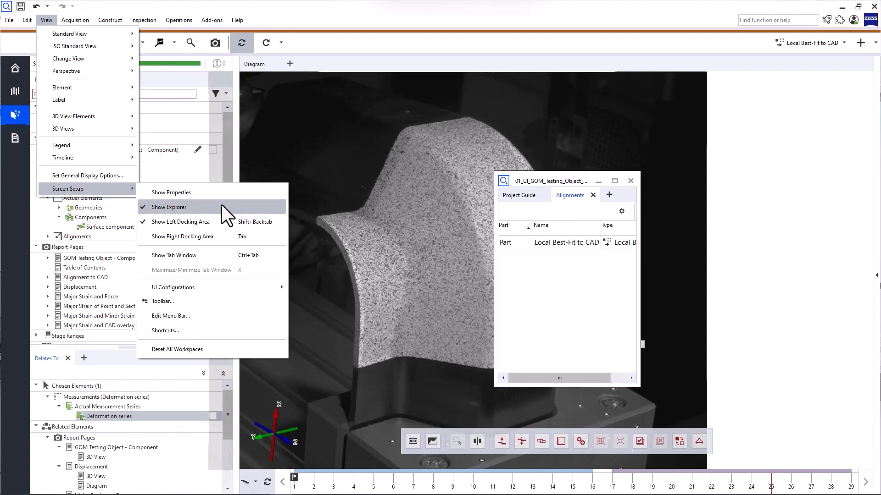
left_click(184, 349)
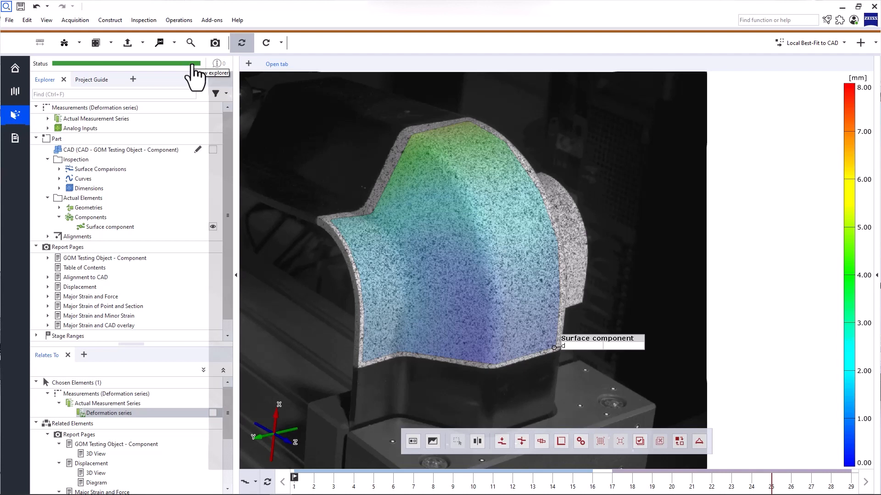
Review the status categories of the Project Guide, keeping Hints selected, and return to the explorer.
left_click(84, 81)
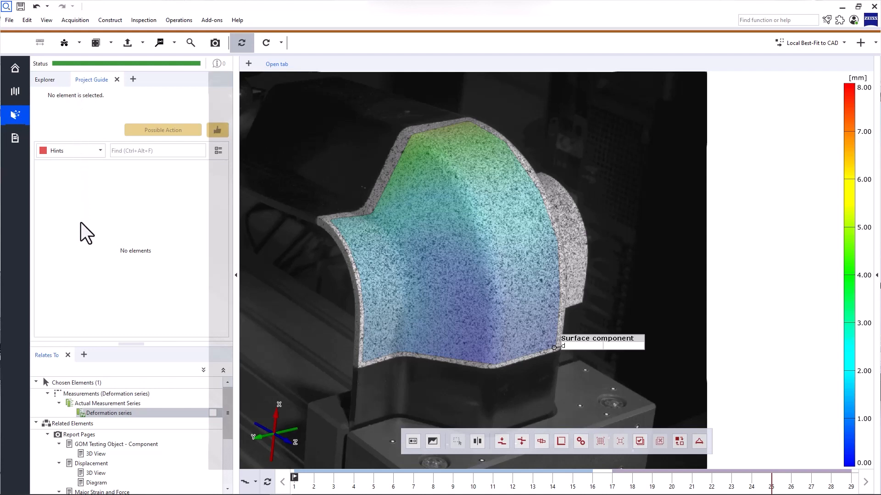
left_click(95, 151)
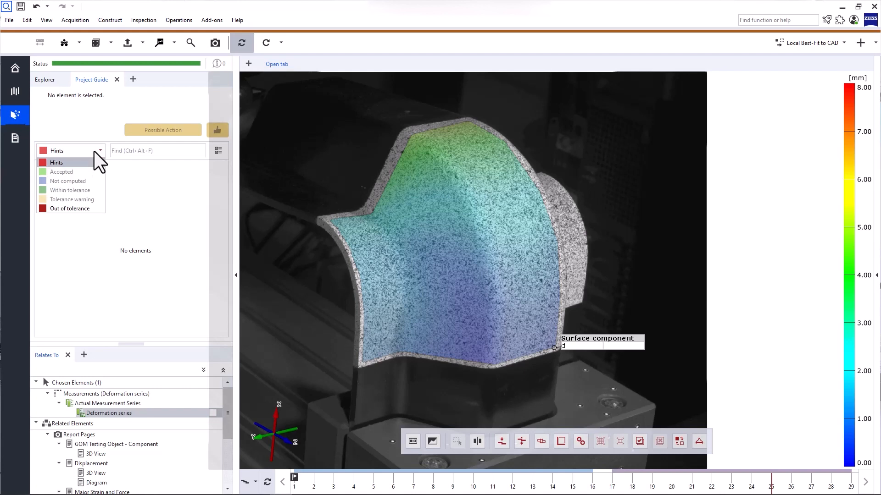
left_click(86, 213)
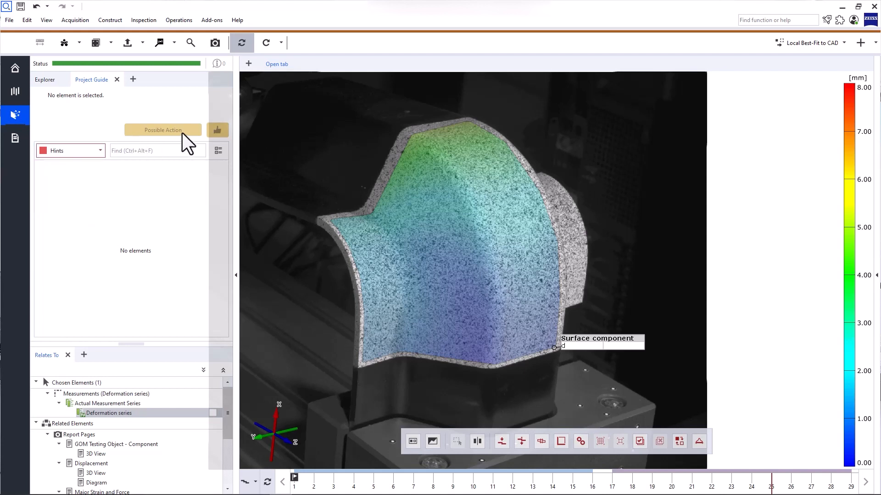
left_click(51, 83)
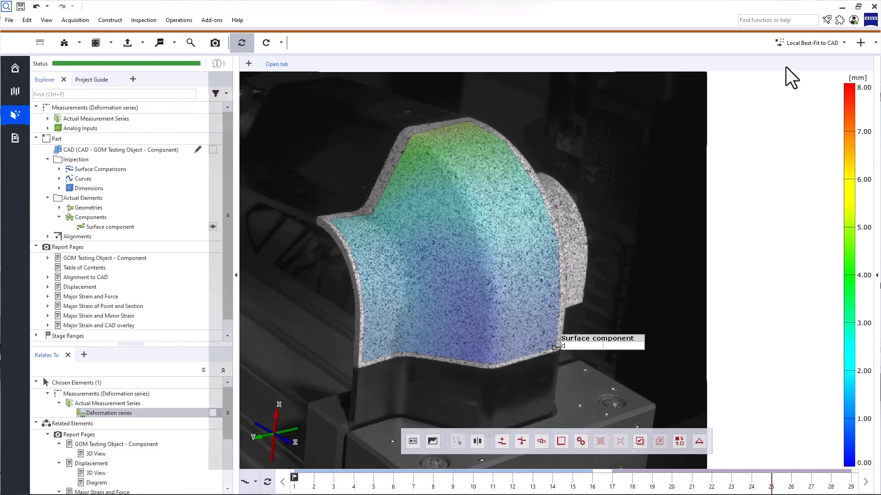
Change the active alignment to the 3-point alignment and recalculate the project.
left_click(829, 45)
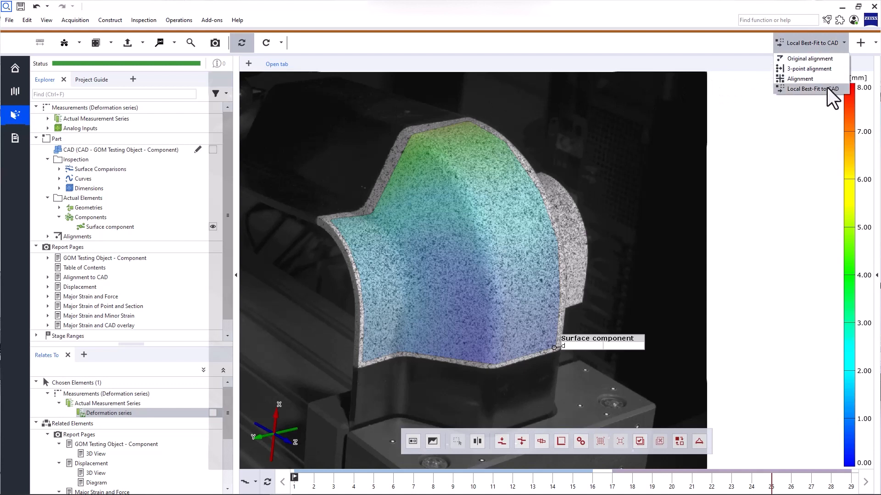
left_click(824, 69)
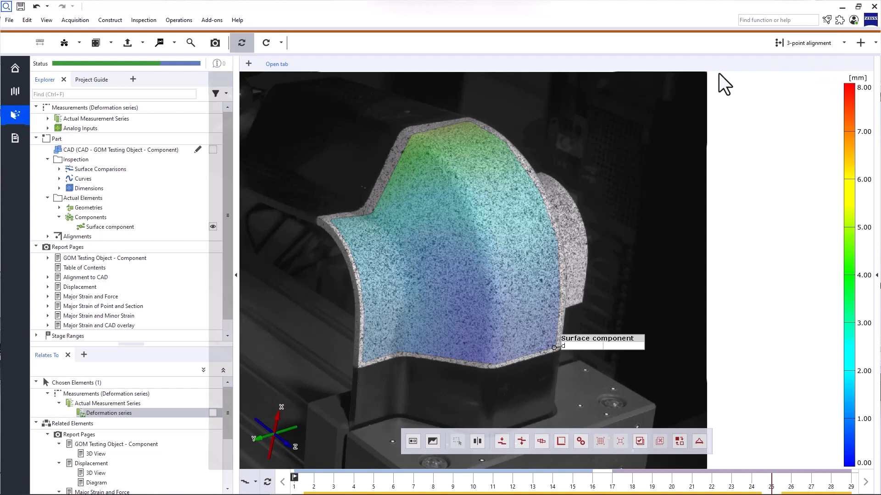
left_click(268, 44)
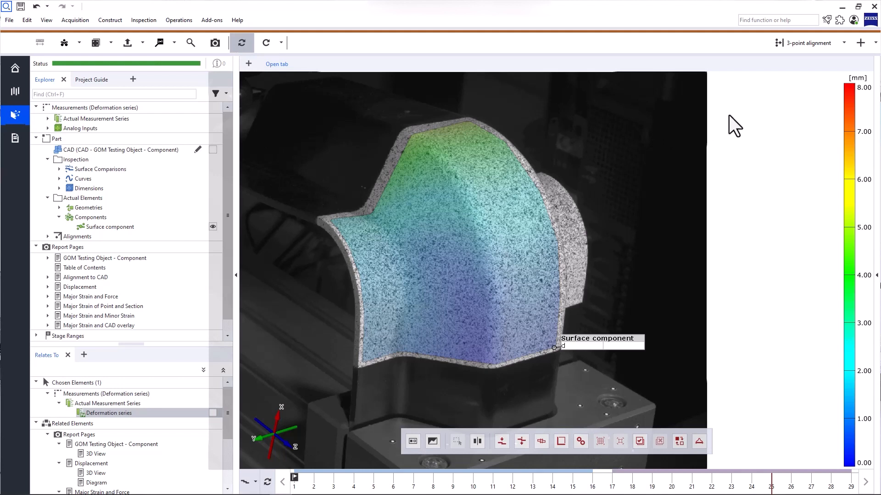
Check which methods are offered for creating a new main alignment or rigid body motion compensation.
left_click(861, 44)
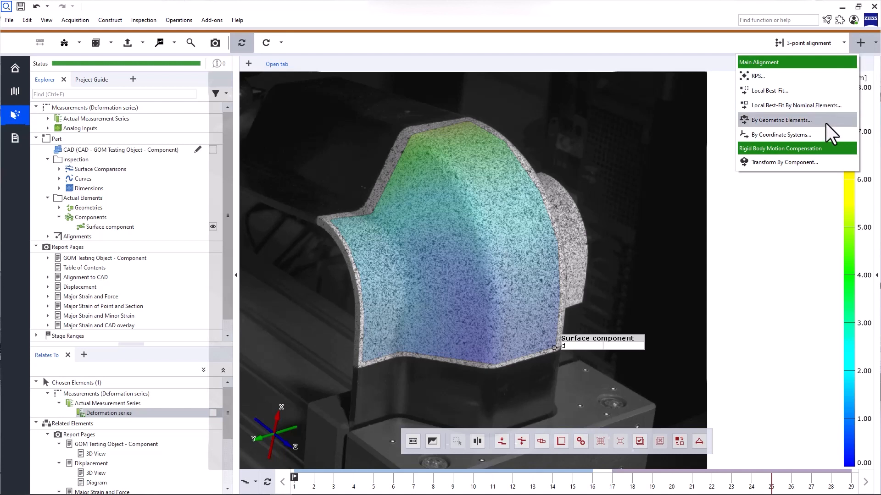
left_click(802, 182)
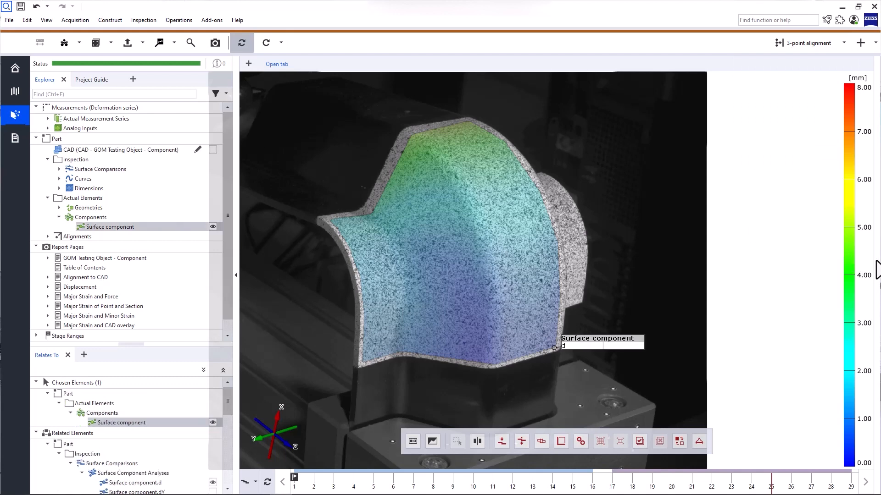
Open the display properties of the surface component, show it exclusively, and set its front side color to green.
left_click(877, 274)
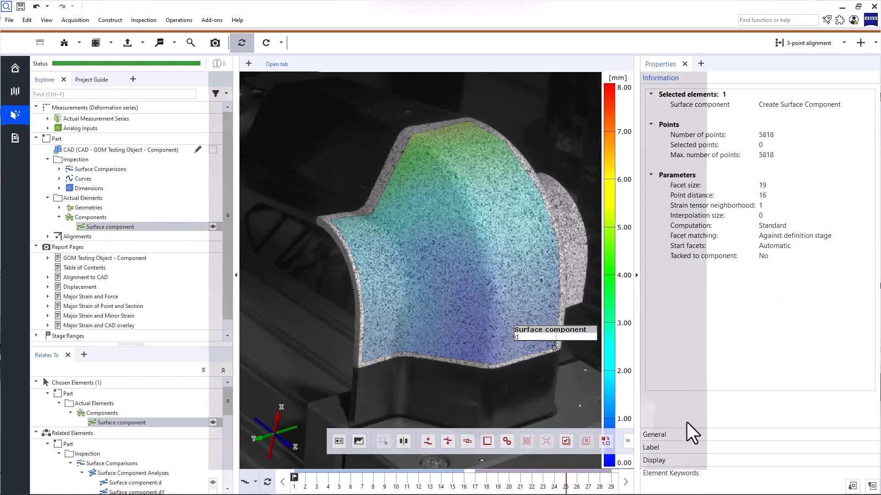
left_click(678, 462)
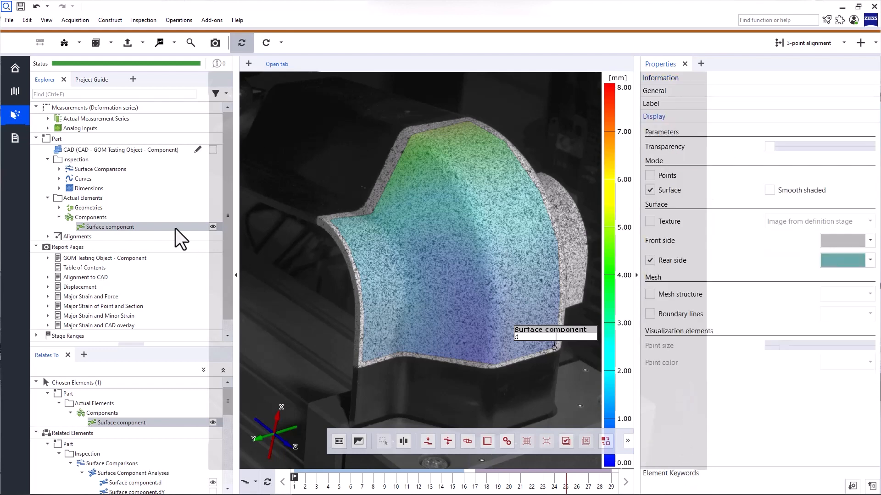
key("ctrl+e")
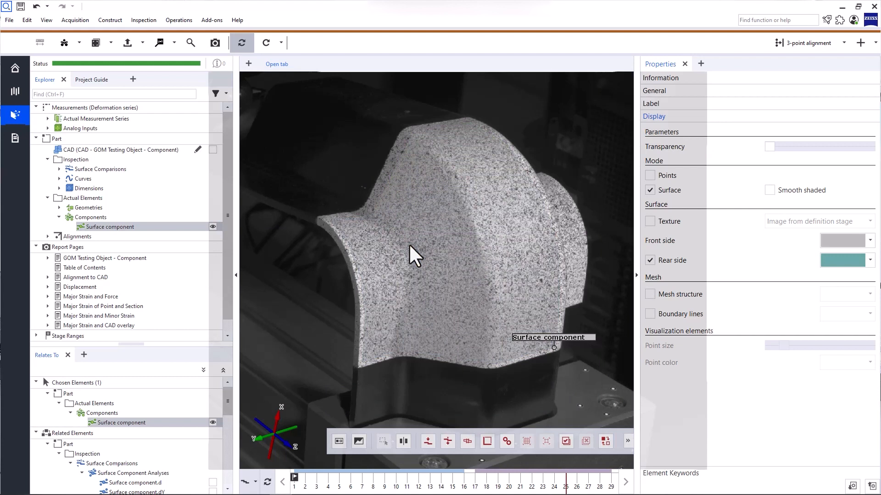
left_click(843, 241)
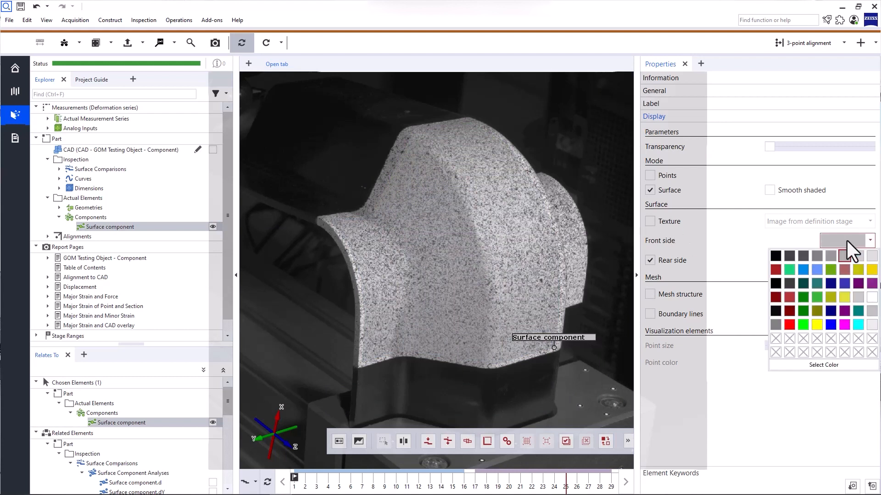
left_click(786, 269)
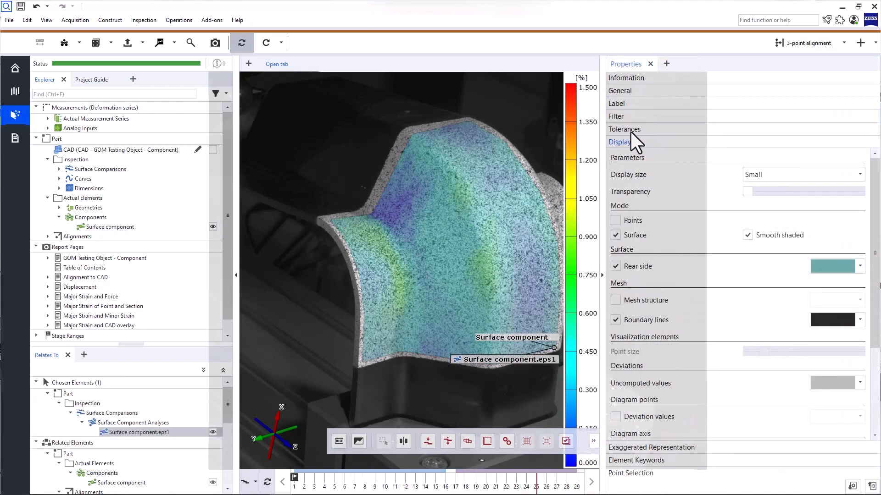
Set the tolerance source of Surface component.eps1 to Manually with an upper limit of 2 %, and collapse the properties.
left_click(631, 132)
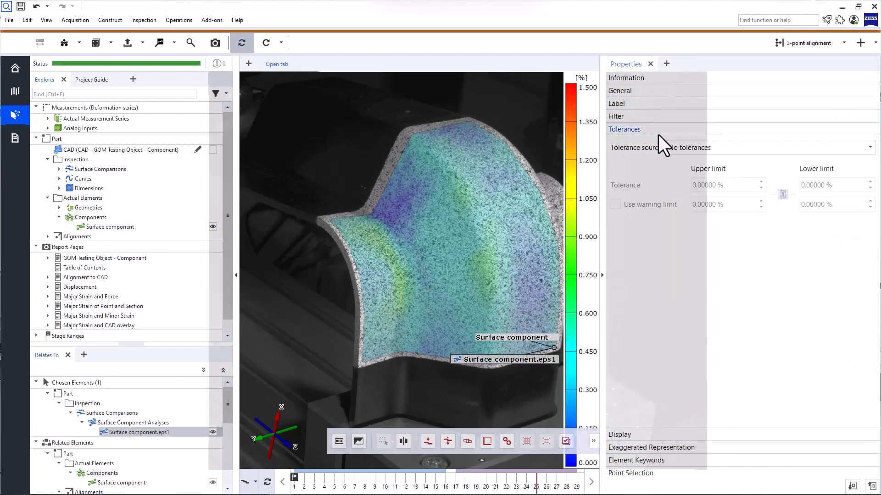
left_click(701, 149)
left_click(702, 170)
double_click(701, 185)
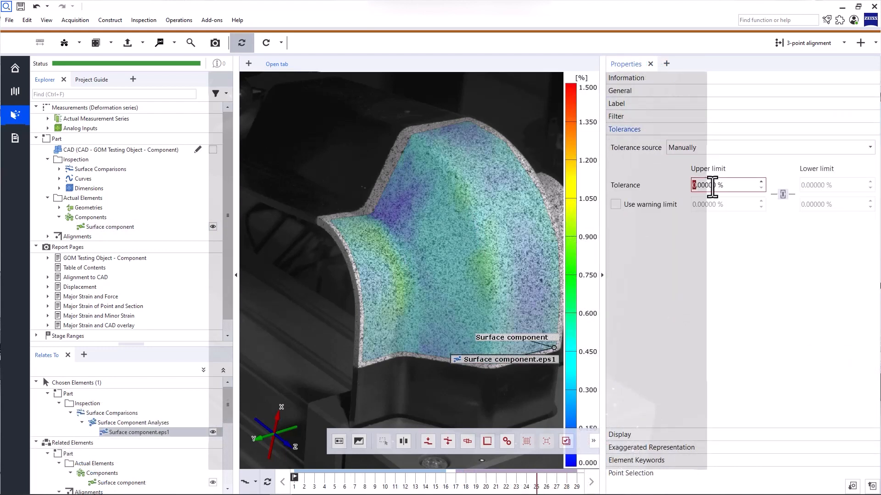
type("2")
key("Return")
left_click(602, 265)
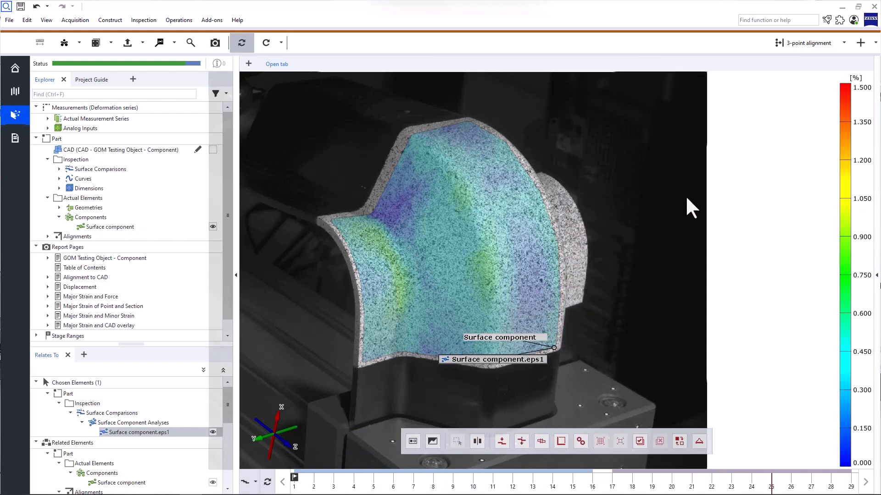
Search all functions for "surface comp", open the Surface Component creation function, and call up its help.
left_click(774, 19)
type("surface")
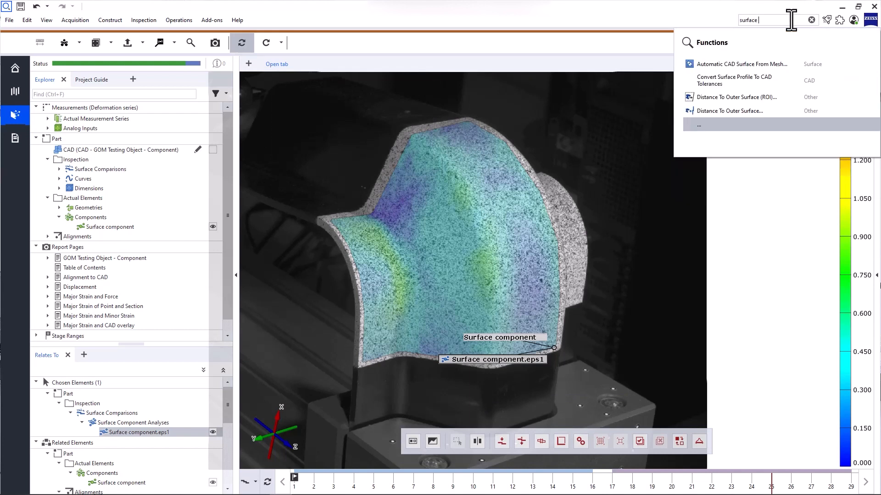
type(" comp")
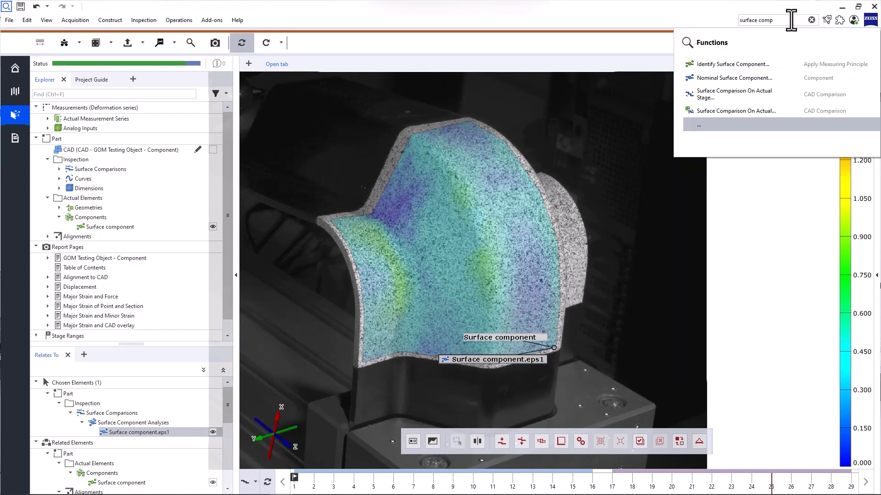
left_click(742, 125)
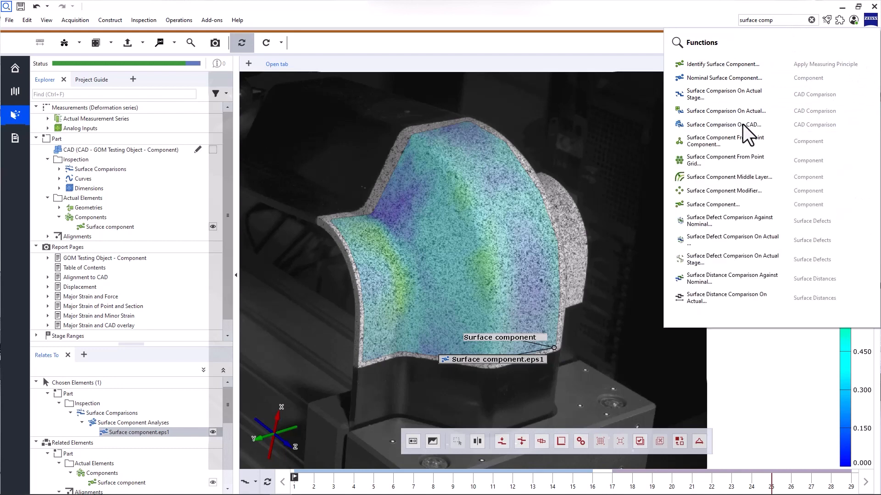
left_click(734, 204)
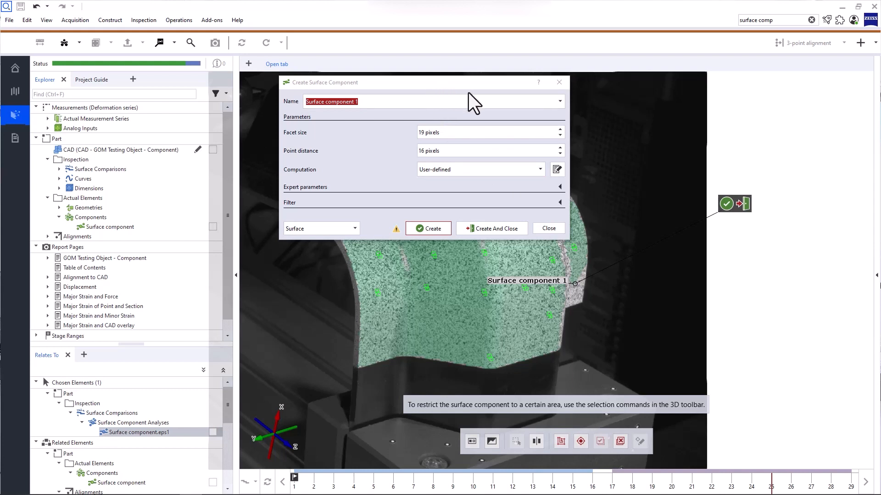
left_click(539, 82)
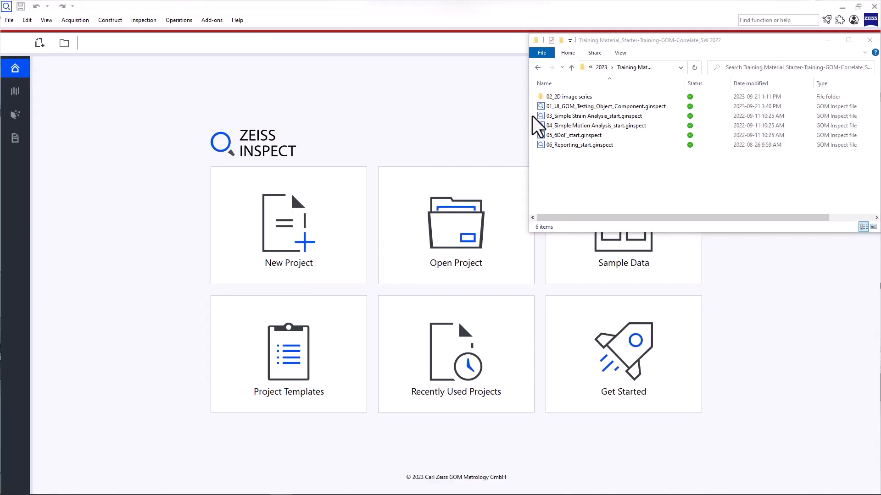
Import the 02_2D image series folder from the training material into a new project as deformation images.
left_click(546, 97)
left_click_drag(526, 98, 418, 205)
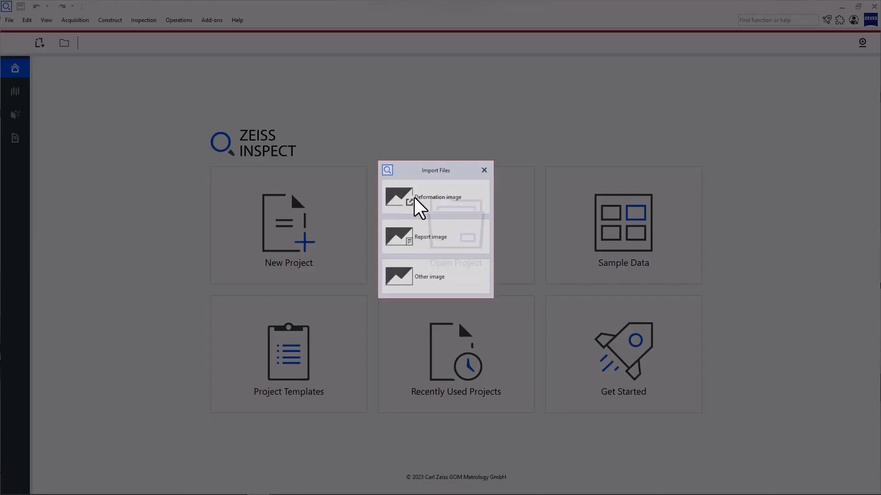
left_click(444, 205)
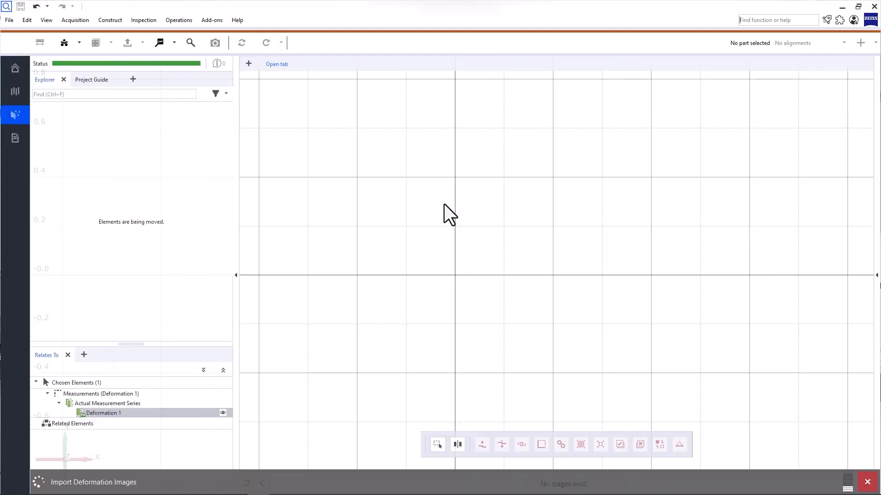